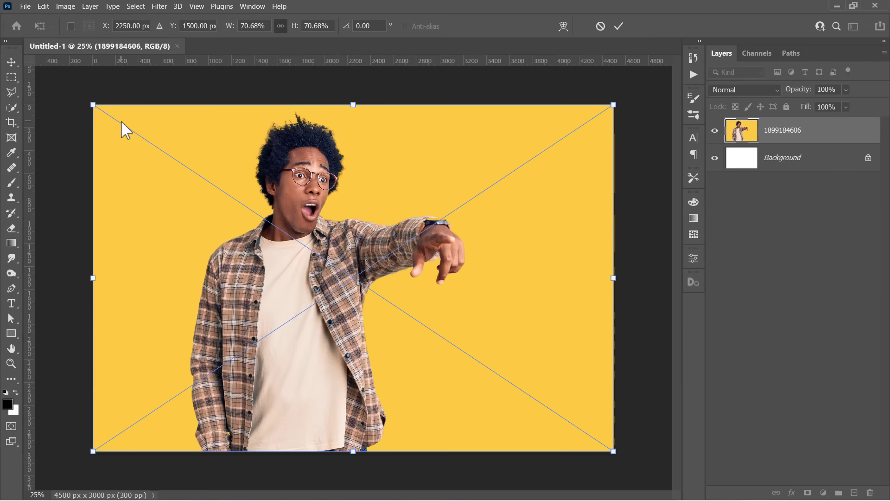
Step: Enlarge the placed photo proportionally to 89.98% and position its centre at X 2864.50 px, Y 1856.00 px
{"action": "left_click_drag", "start_coordinate": [614, 106], "coordinate": [684, 57]}
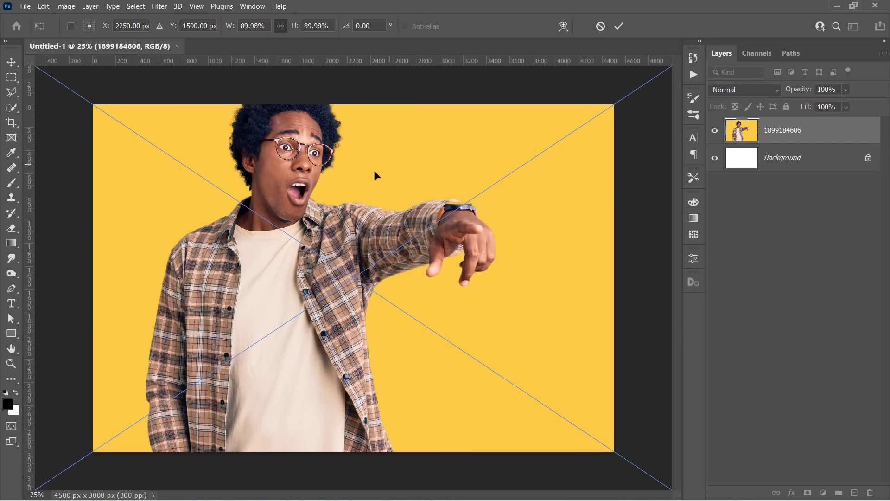
{"action": "left_click_drag", "start_coordinate": [371, 169], "coordinate": [443, 210]}
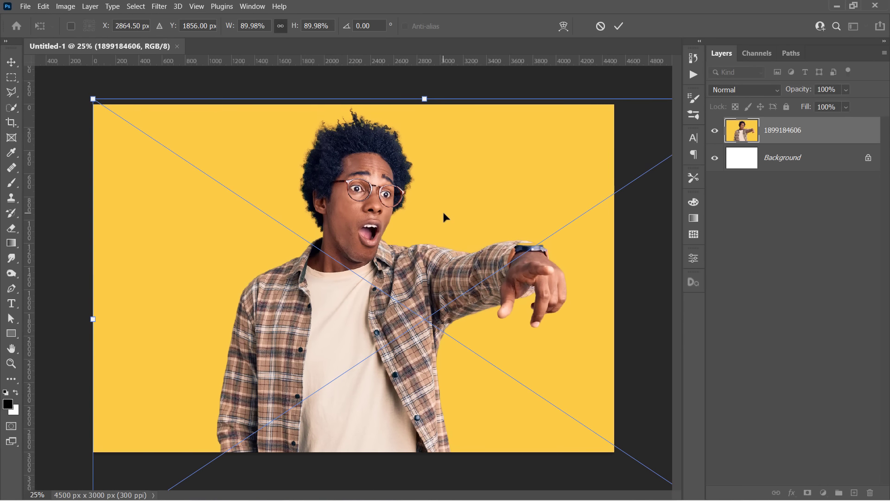
{"action": "key", "text": "Return"}
{"action": "key", "text": "ctrl+minus"}
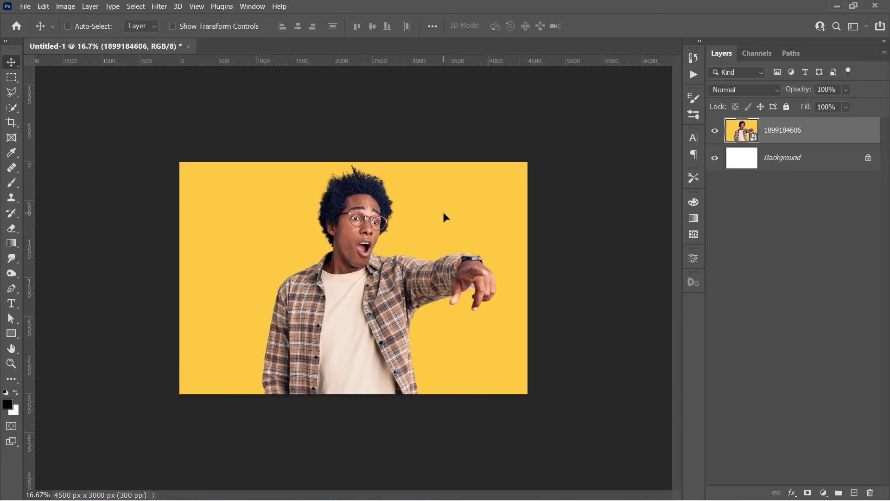
{"action": "key", "text": "ctrl+t"}
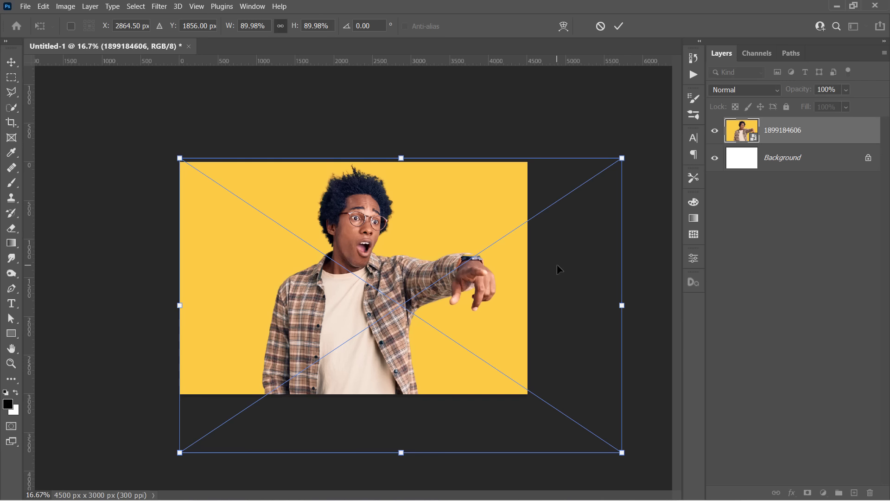
{"action": "key", "text": "Return"}
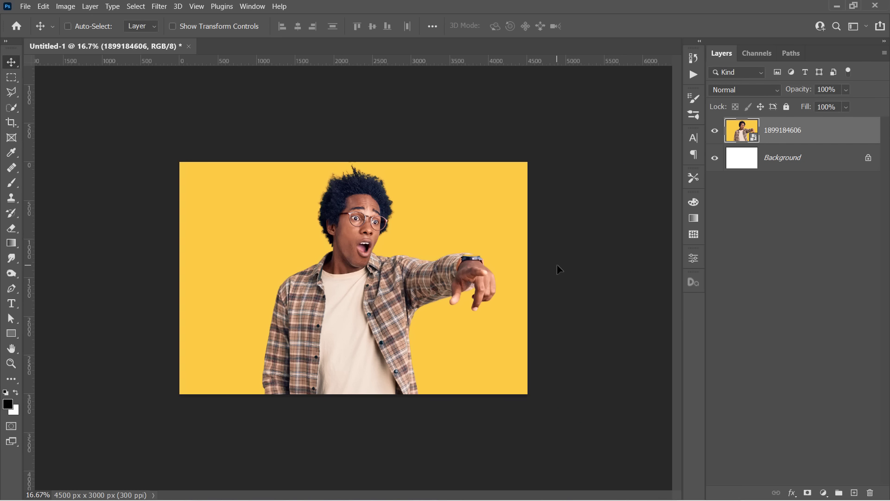
Step: Copy the canvas-sized area of the photo to a new layer and delete the original photo layer
{"action": "key", "text": "ctrl+a"}
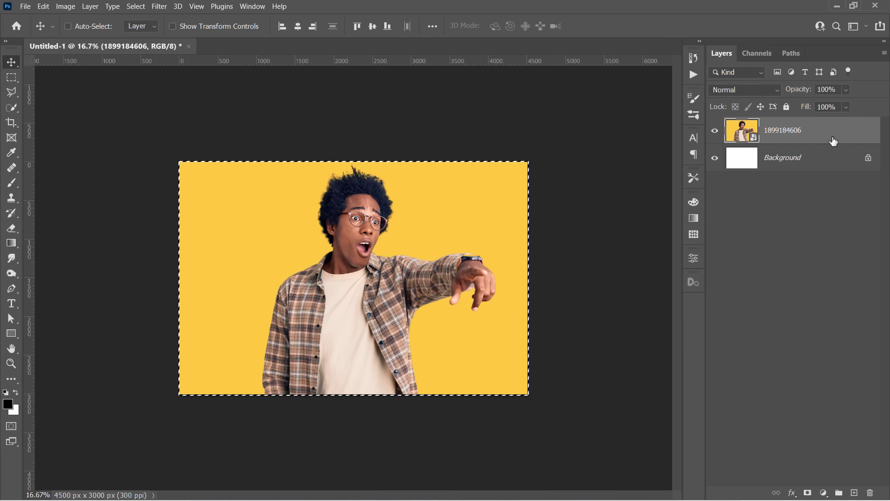
{"action": "key", "text": "ctrl+j"}
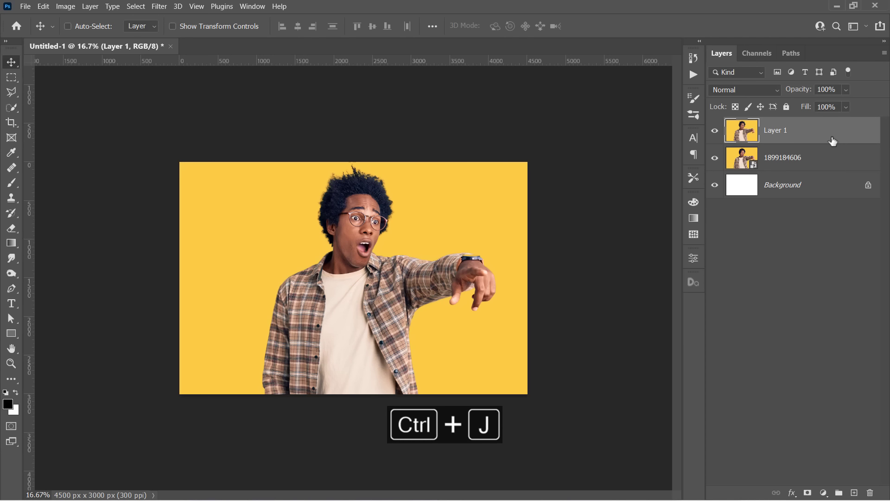
{"action": "left_click", "coordinate": [809, 169]}
{"action": "key", "text": "Delete"}
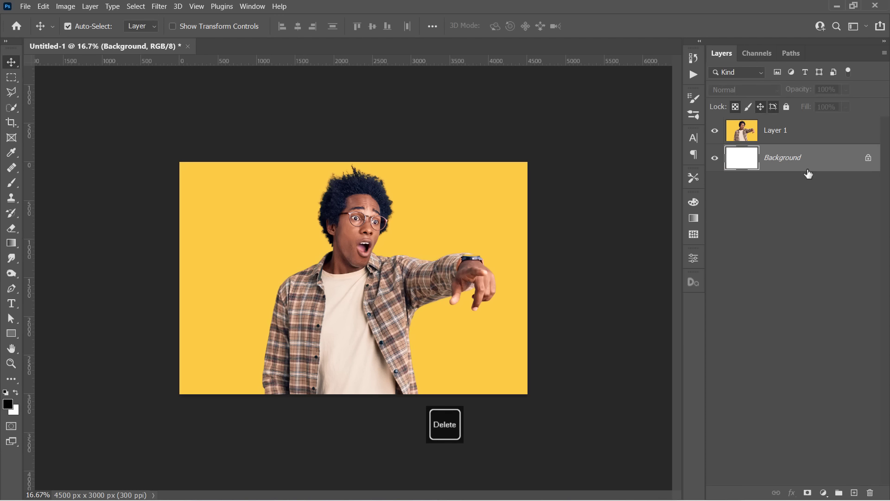
Step: Convert Layer 1 to a smart object
{"action": "left_click", "coordinate": [808, 139]}
{"action": "right_click", "coordinate": [808, 138]}
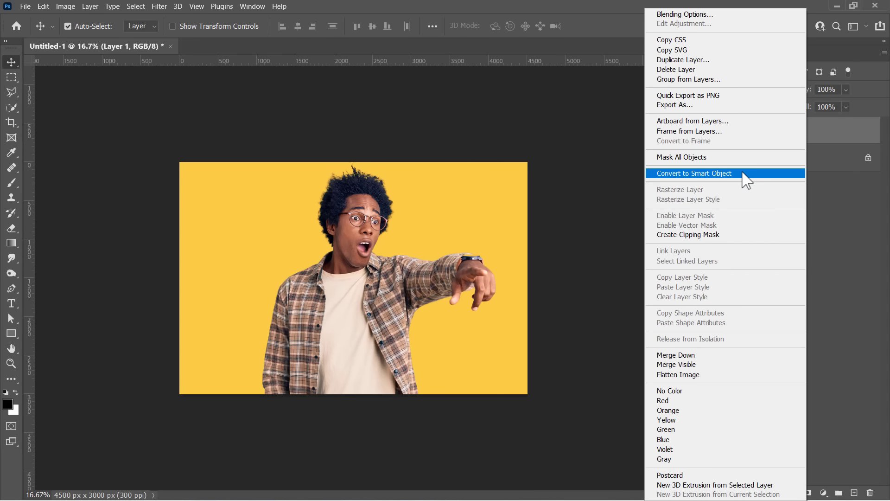
{"action": "left_click", "coordinate": [746, 174]}
{"action": "key", "text": "ctrl+0"}
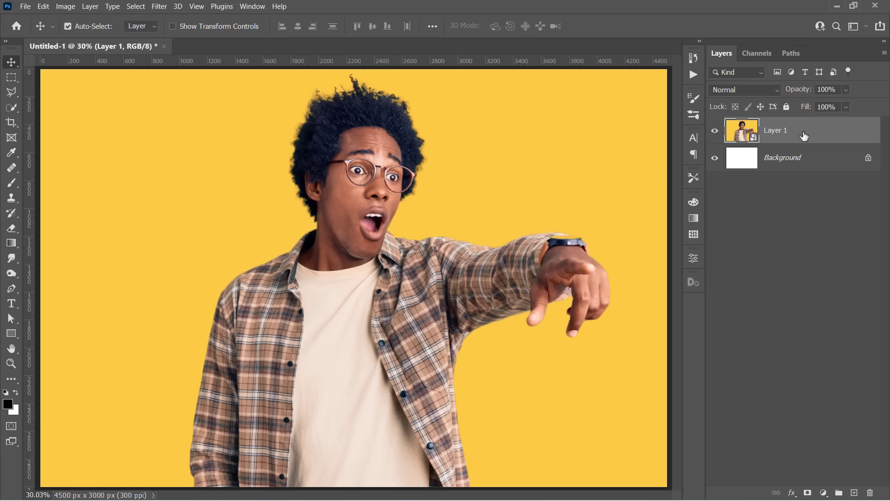
Step: Apply an Unsharp Mask to Layer 1 with amount 248%, radius 6.0 pixels and threshold 15 levels, comparing the preview with the original
{"action": "left_click", "coordinate": [159, 7]}
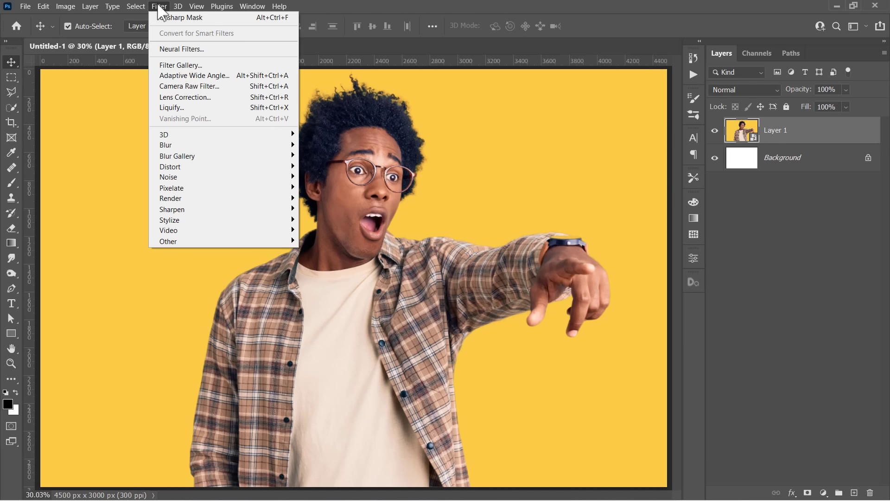
{"action": "mouse_move", "coordinate": [272, 212]}
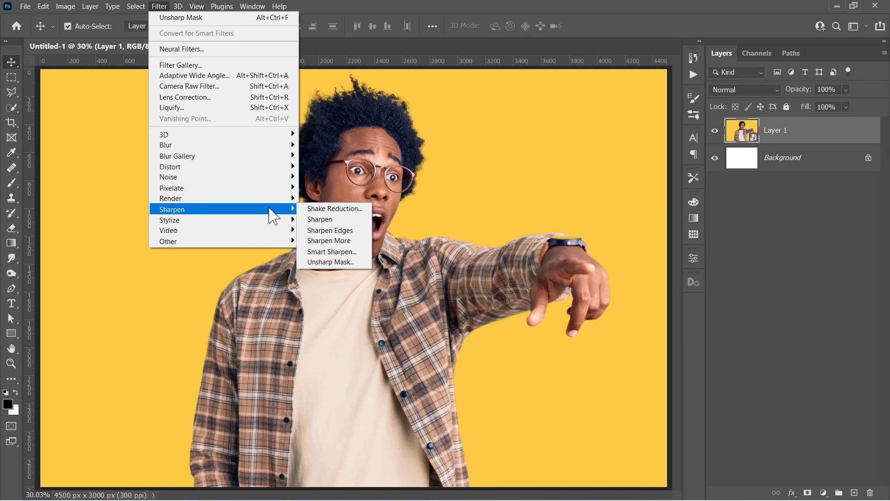
{"action": "left_click", "coordinate": [324, 262]}
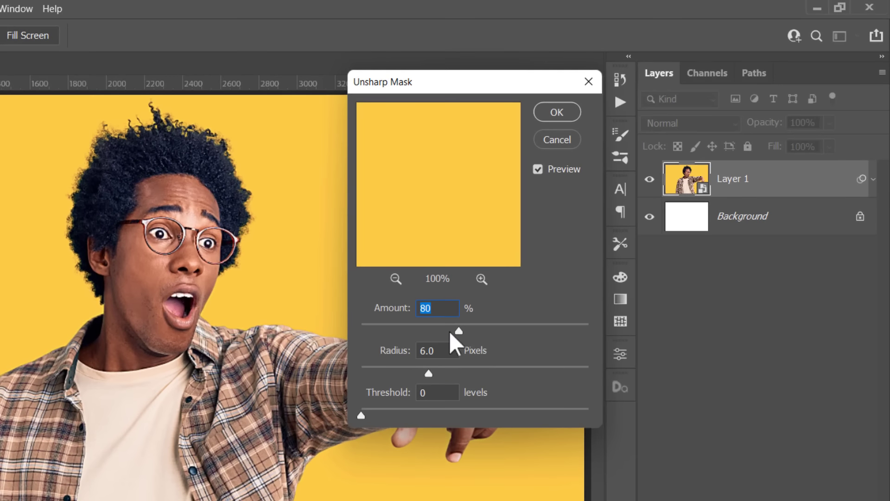
{"action": "left_click_drag", "start_coordinate": [560, 328], "coordinate": [558, 330]}
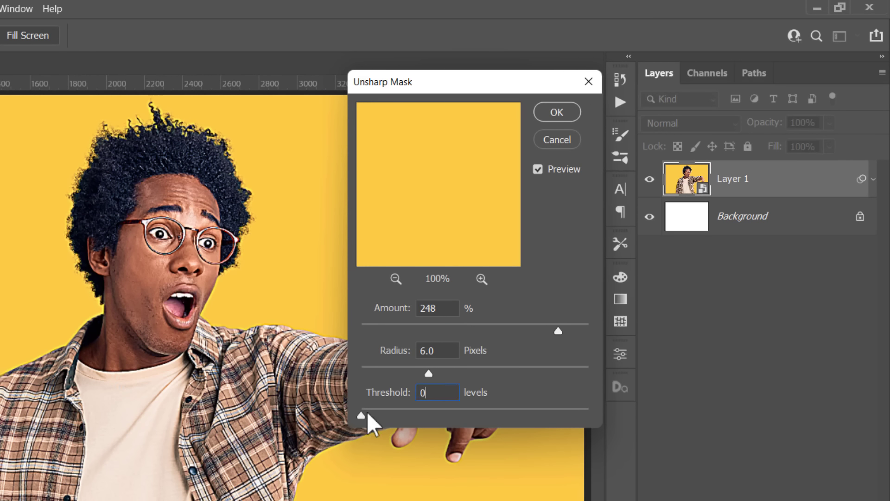
{"action": "left_click_drag", "start_coordinate": [377, 419], "coordinate": [382, 419]}
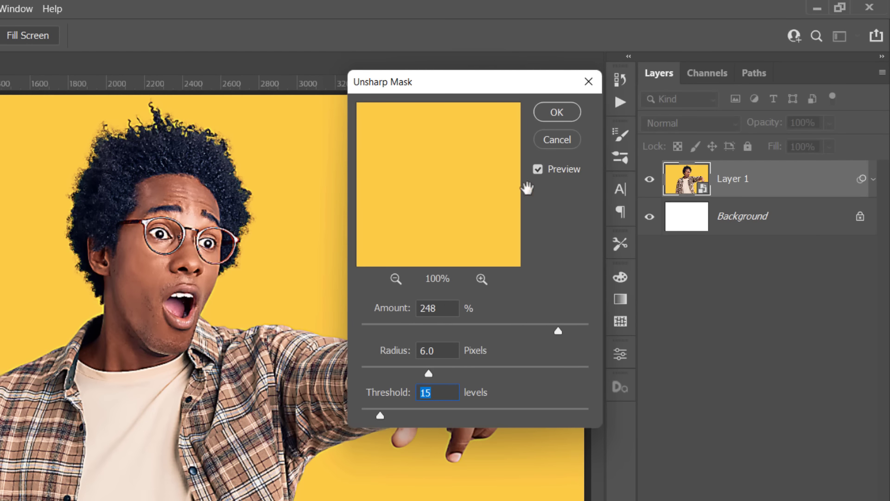
{"action": "left_click", "coordinate": [540, 170]}
{"action": "left_click", "coordinate": [538, 170]}
{"action": "left_click", "coordinate": [538, 170]}
{"action": "left_click", "coordinate": [538, 170]}
{"action": "left_click", "coordinate": [556, 112]}
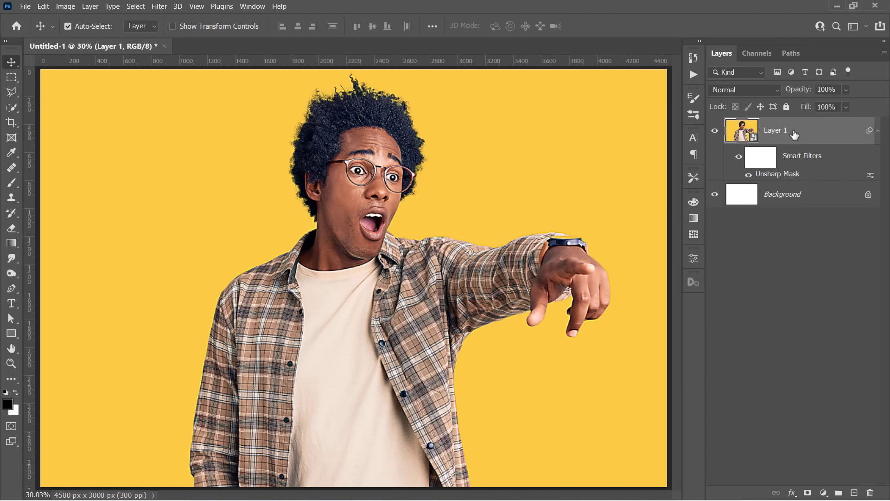
Step: Apply the Oil Paint filter with stylization 5.0, cleanliness 3.0, scale 0.1, bristle detail 0.0 and lighting off
{"action": "left_click", "coordinate": [163, 4]}
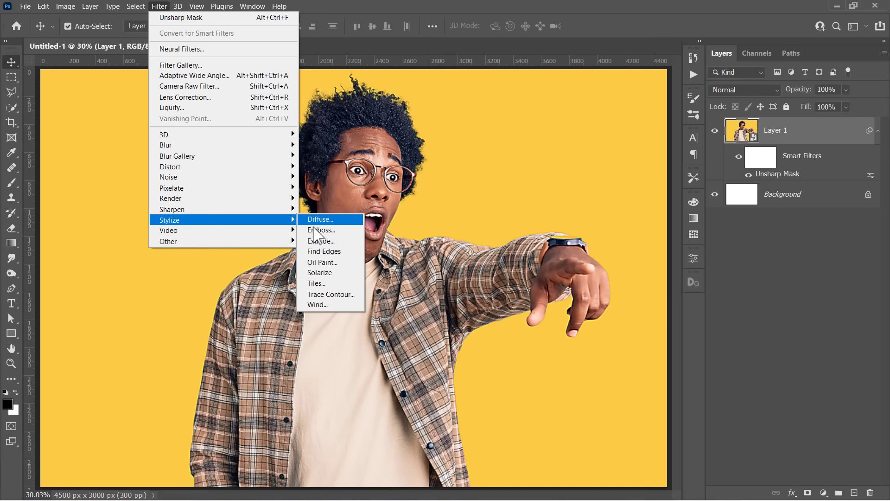
{"action": "left_click", "coordinate": [318, 264]}
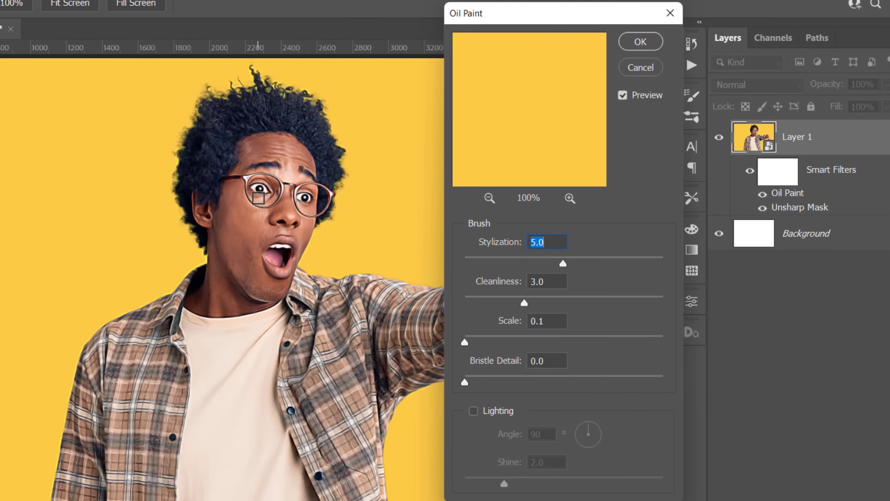
{"action": "left_click", "coordinate": [308, 189]}
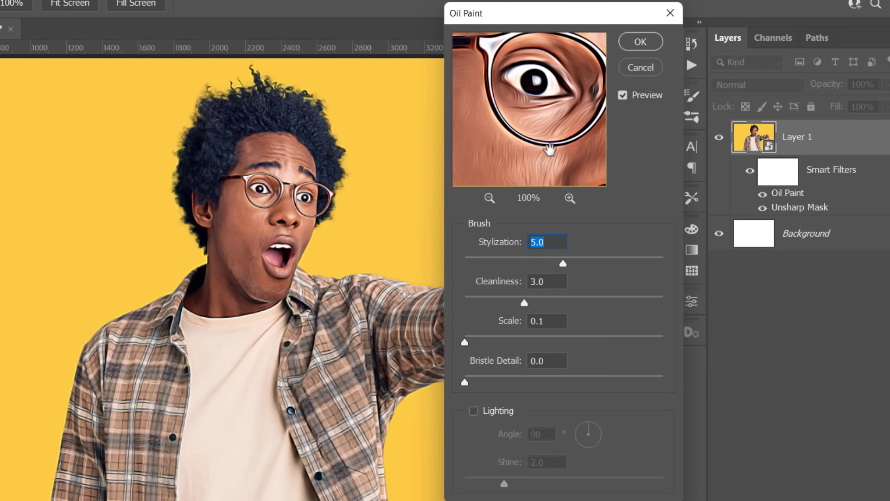
{"action": "left_click_drag", "start_coordinate": [536, 125], "coordinate": [547, 122]}
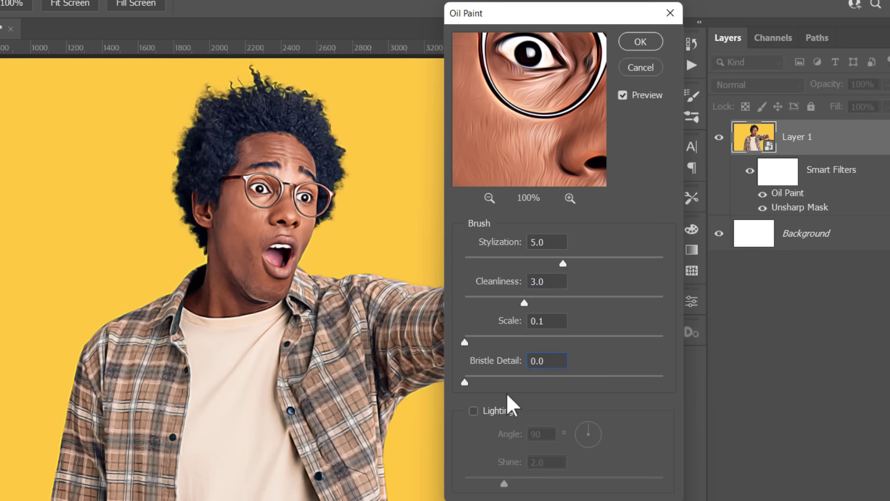
{"action": "left_click", "coordinate": [641, 43]}
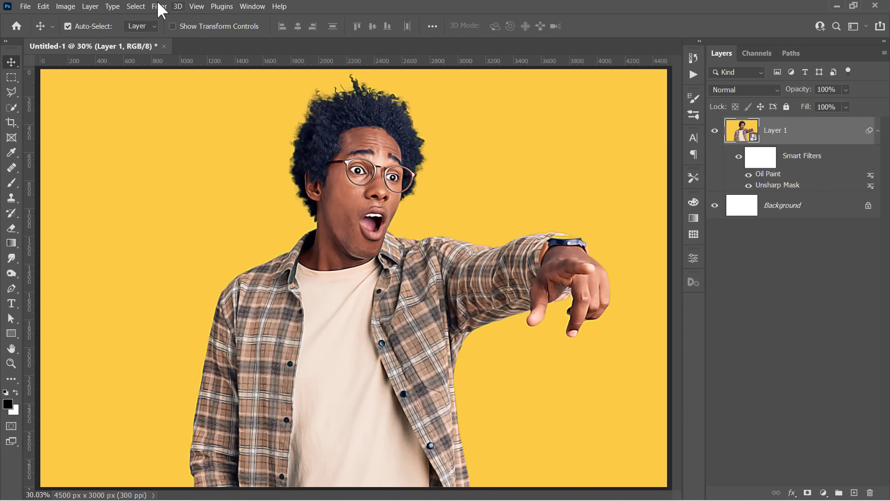
Step: Apply the Filter Gallery's Cutout effect with 8 levels, edge simplicity 5 and edge fidelity 1
{"action": "left_click", "coordinate": [158, 6]}
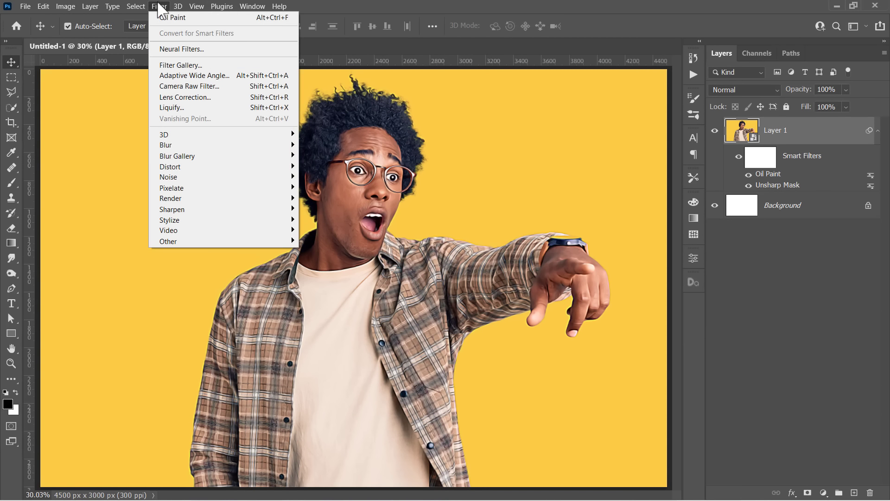
{"action": "left_click", "coordinate": [185, 67]}
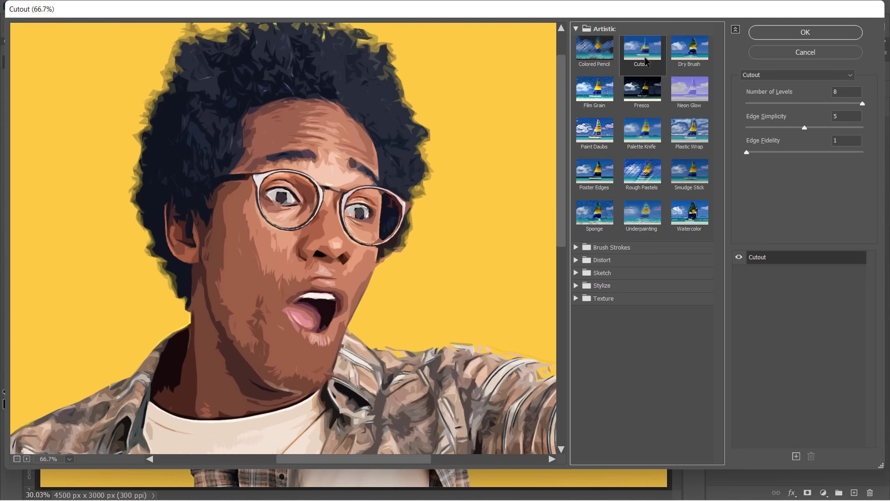
{"action": "left_click", "coordinate": [847, 91]}
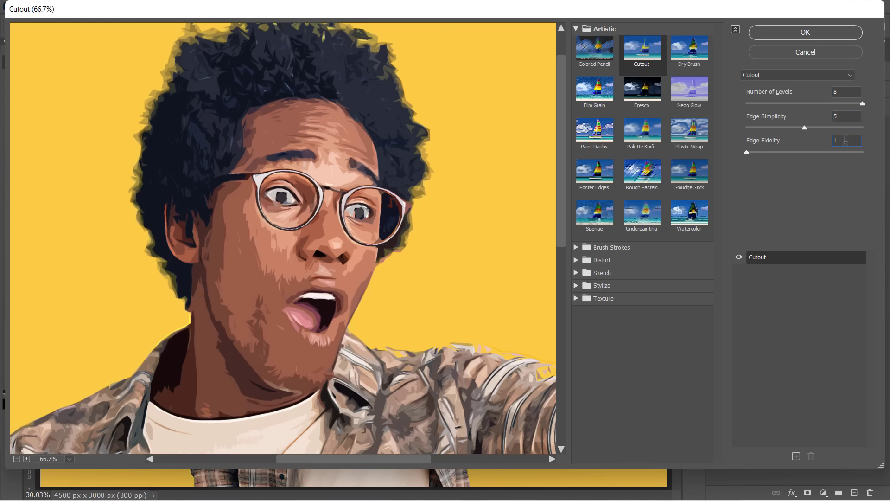
{"action": "left_click_drag", "start_coordinate": [254, 278], "coordinate": [268, 238]}
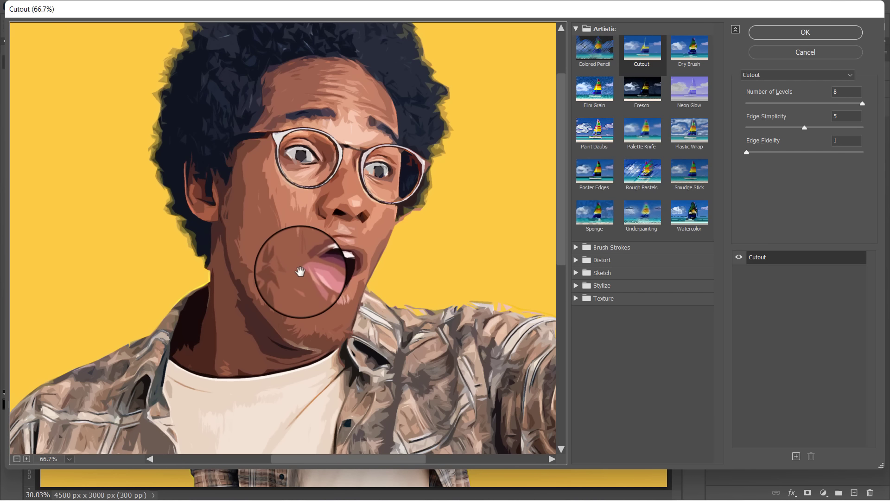
{"action": "left_click", "coordinate": [795, 33]}
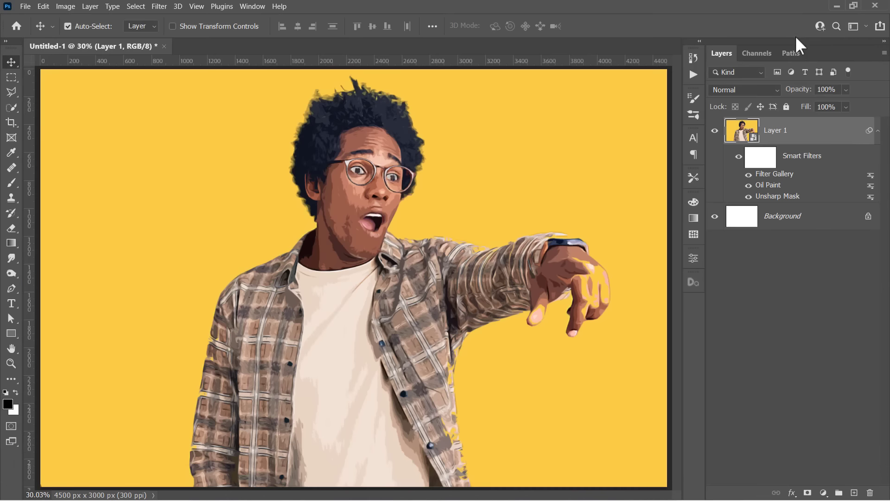
Step: Set the Filter Gallery smart filter's blending opacity to 50%
{"action": "left_click", "coordinate": [873, 181]}
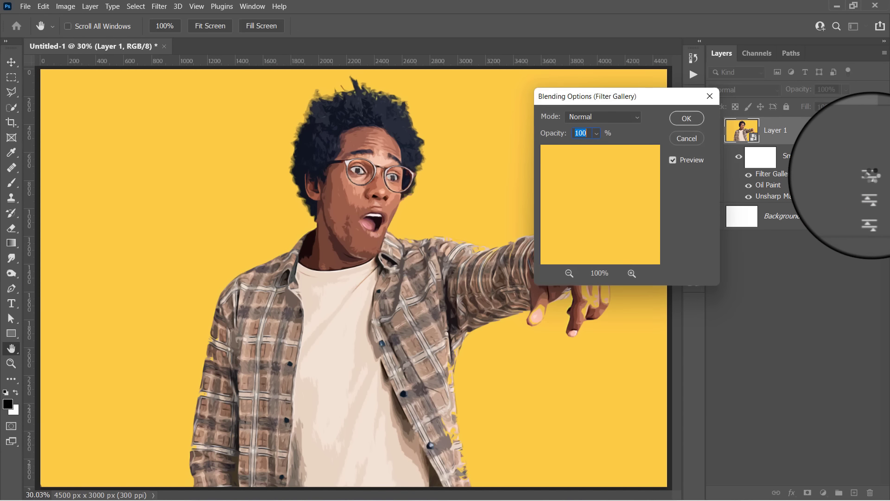
{"action": "type", "text": "50"}
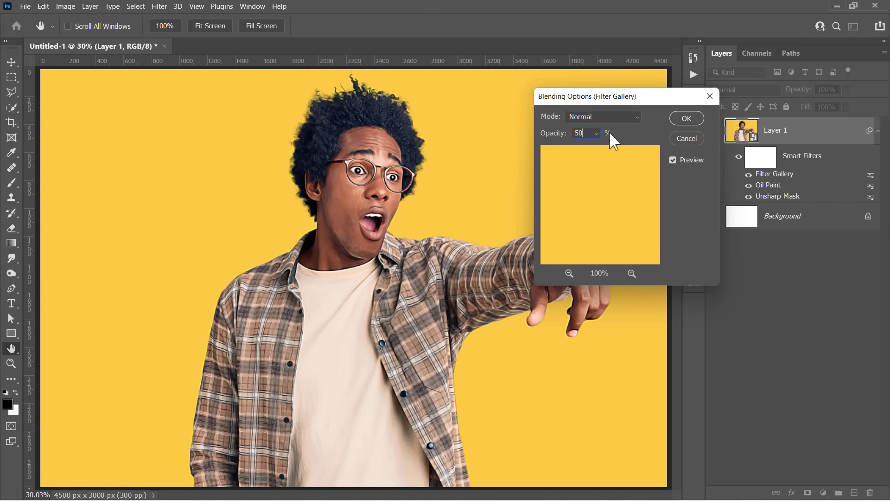
{"action": "left_click", "coordinate": [686, 118]}
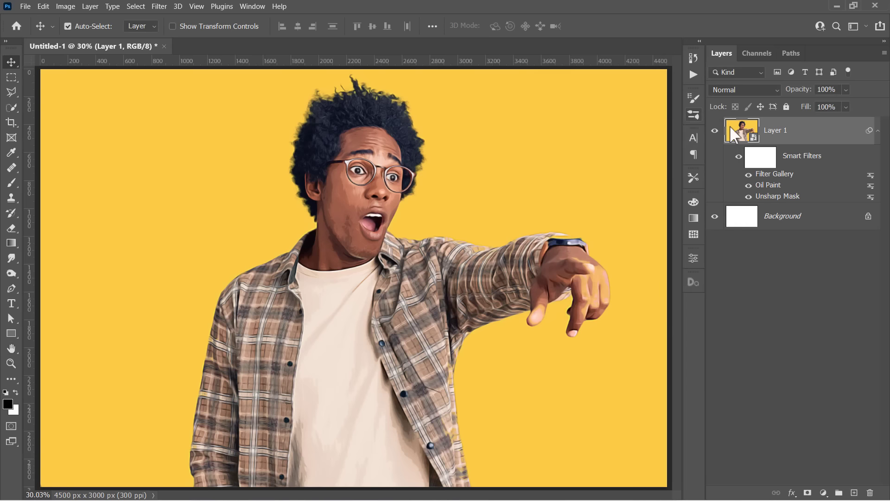
Step: Apply a Surface Blur to Layer 1 with radius 25 pixels and threshold 10 levels, checking the face in the preview
{"action": "left_click", "coordinate": [159, 6]}
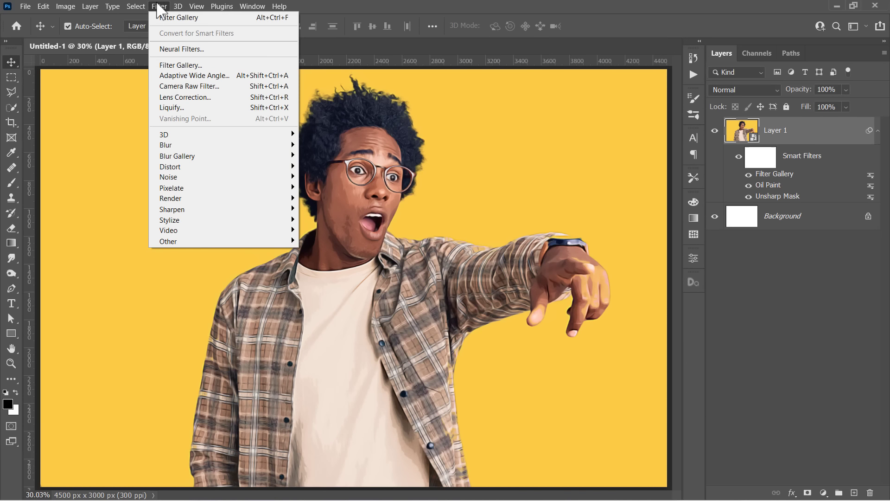
{"action": "mouse_move", "coordinate": [226, 147]}
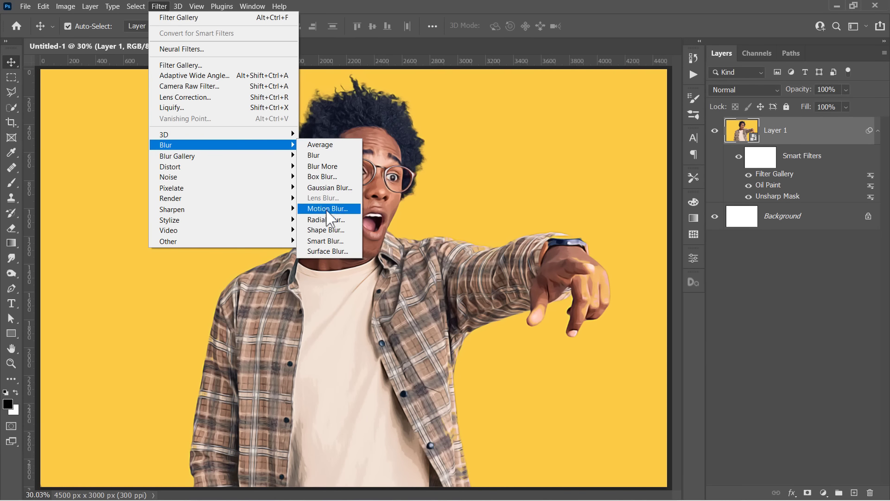
{"action": "left_click", "coordinate": [330, 251]}
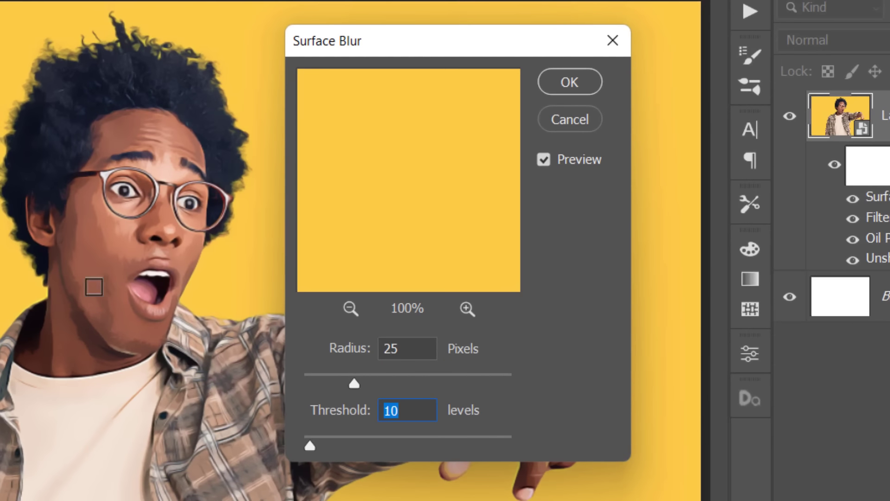
{"action": "left_click", "coordinate": [353, 191]}
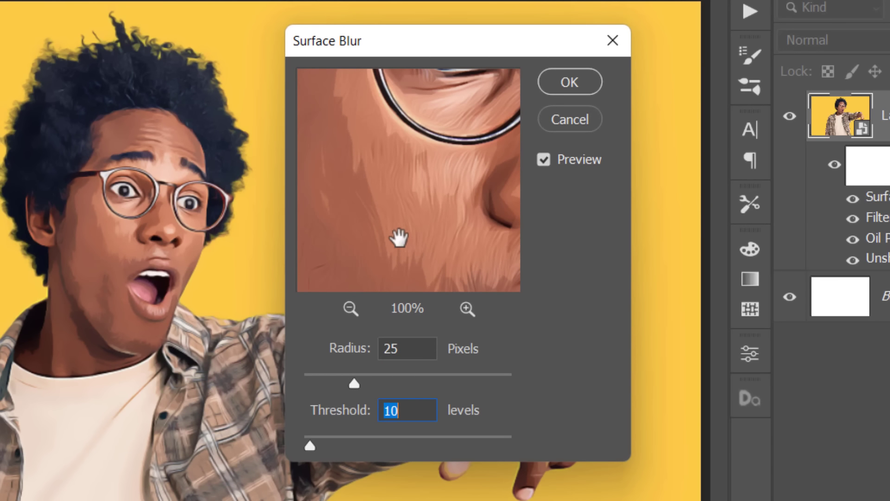
{"action": "left_click_drag", "start_coordinate": [398, 238], "coordinate": [388, 218]}
{"action": "left_click", "coordinate": [413, 348]}
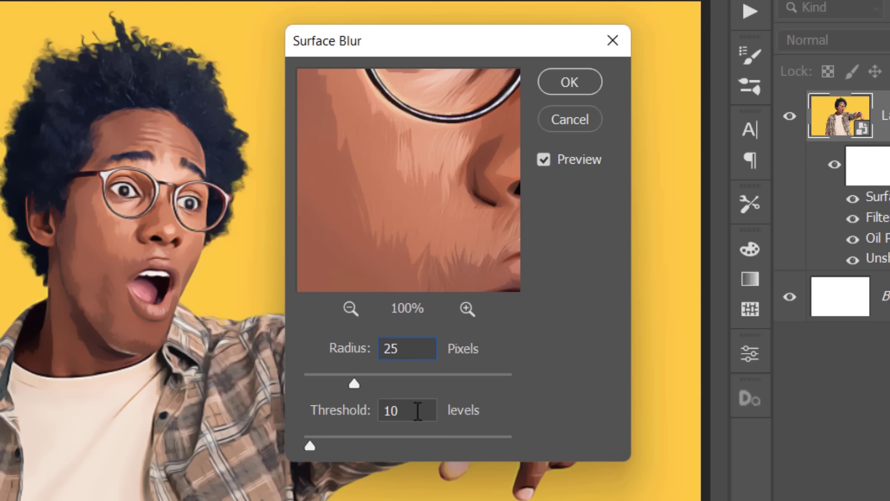
{"action": "left_click", "coordinate": [417, 412]}
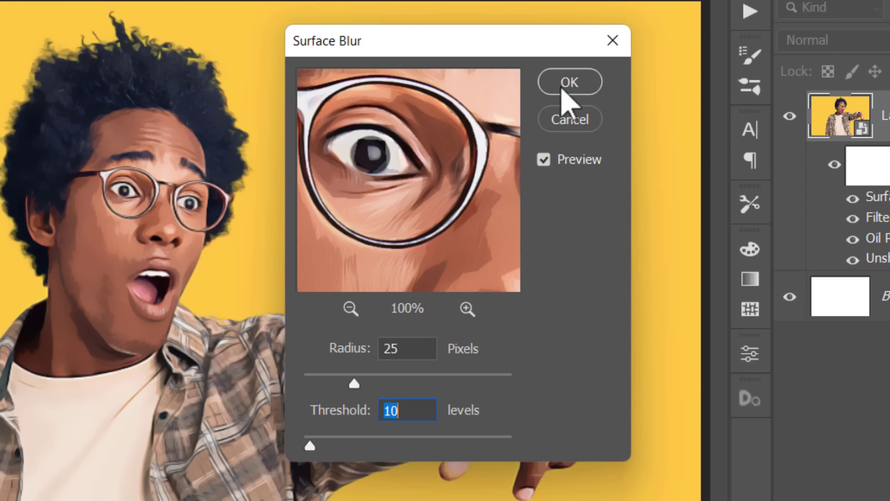
{"action": "left_click", "coordinate": [562, 87]}
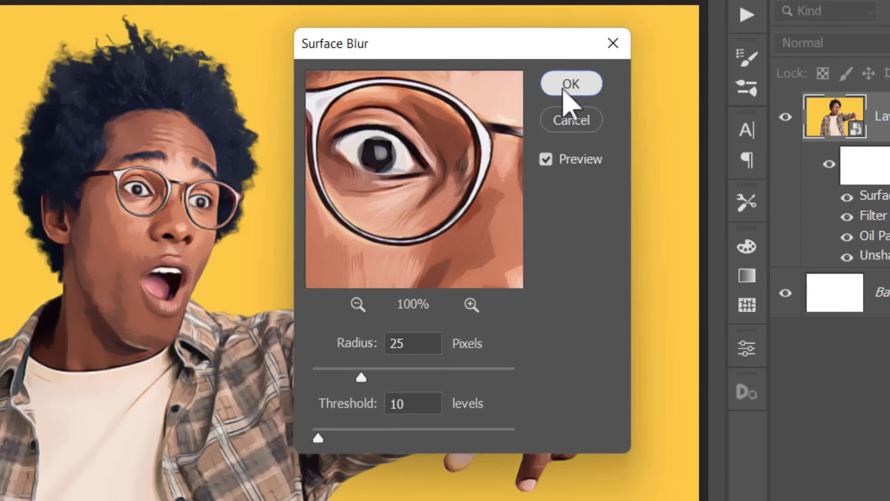
Step: Apply another Unsharp Mask with amount 80%, radius 6.0 pixels and threshold 0, and duplicate the Filter Gallery smart filter above it
{"action": "left_click", "coordinate": [159, 6]}
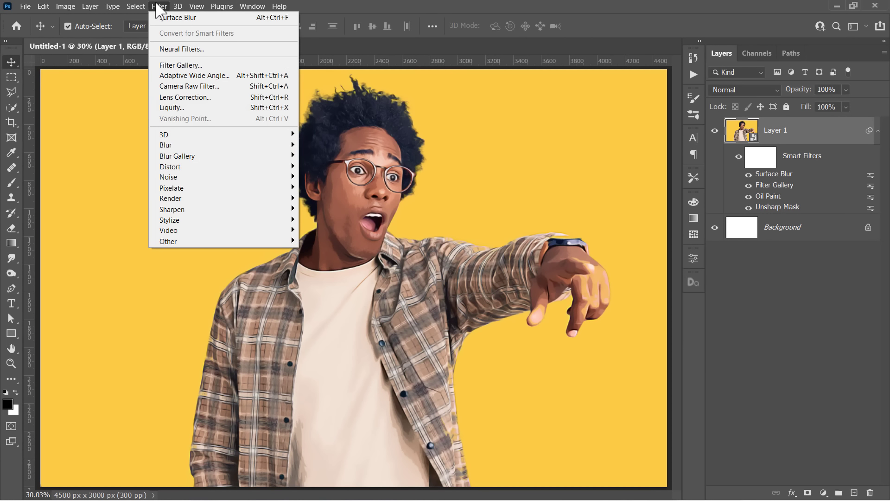
{"action": "mouse_move", "coordinate": [235, 211]}
{"action": "left_click", "coordinate": [320, 261]}
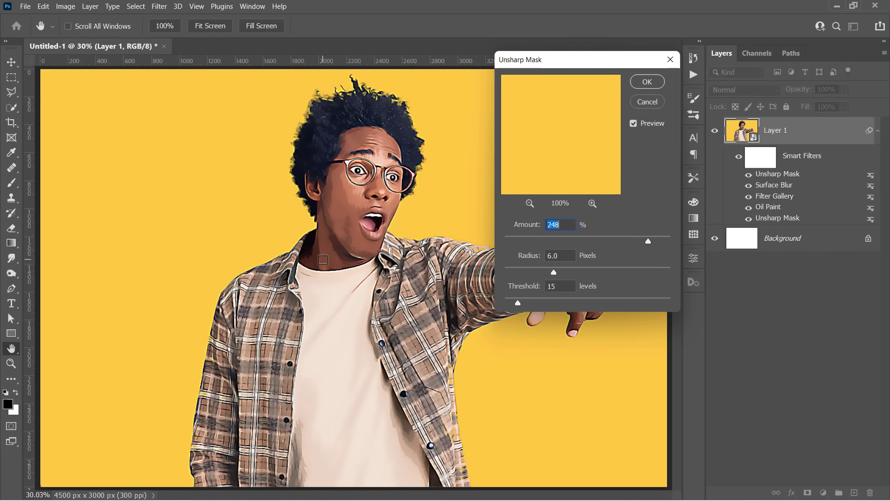
{"action": "type", "text": "80"}
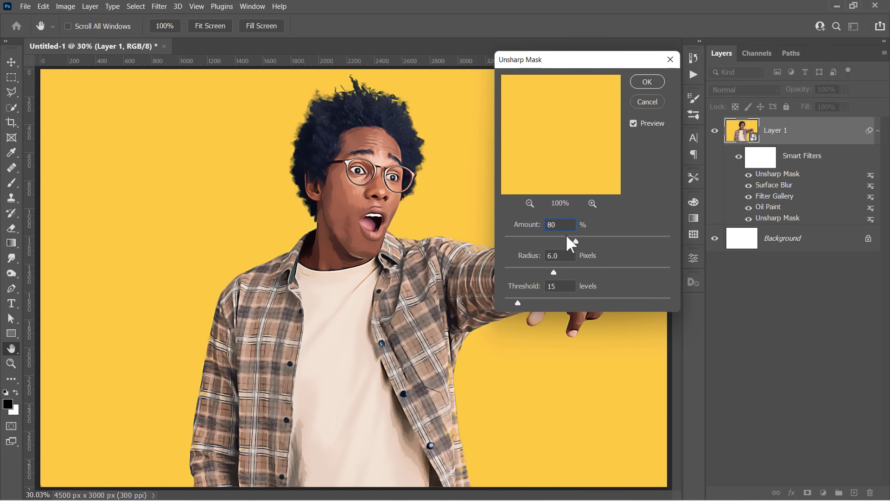
{"action": "left_click", "coordinate": [563, 255]}
{"action": "left_click_drag", "start_coordinate": [560, 287], "coordinate": [540, 284]}
{"action": "type", "text": "0"}
{"action": "left_click", "coordinate": [634, 81]}
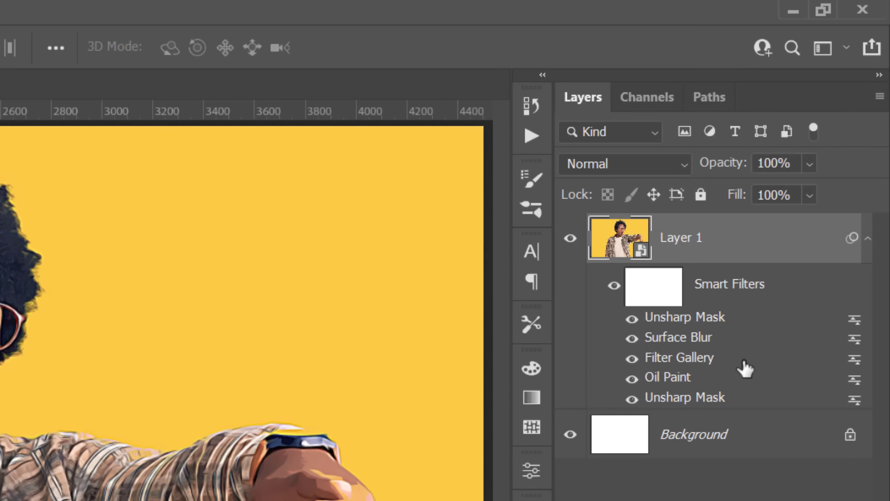
{"action": "left_click_drag", "start_coordinate": [744, 364], "coordinate": [744, 307]}
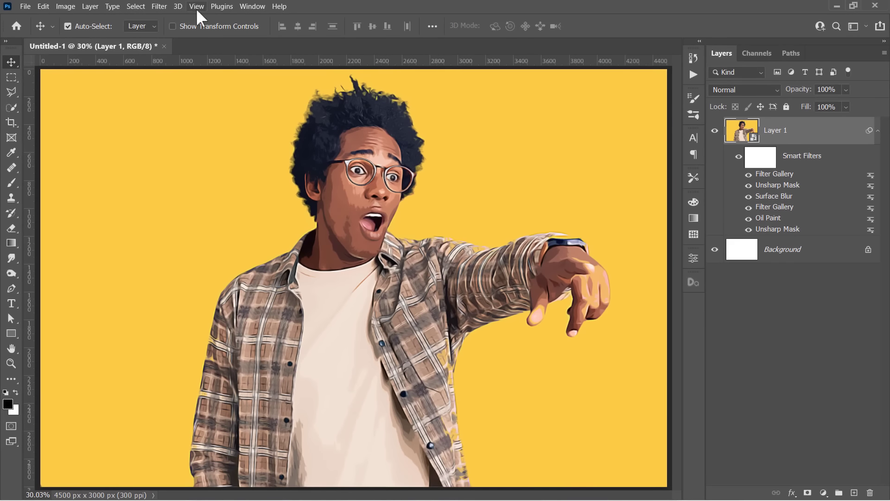
Step: Apply Smart Sharpen with amount 100%, radius 1.5 px, noise reduction 0% and Gaussian Blur removal, and inspect the face up close
{"action": "left_click", "coordinate": [159, 6]}
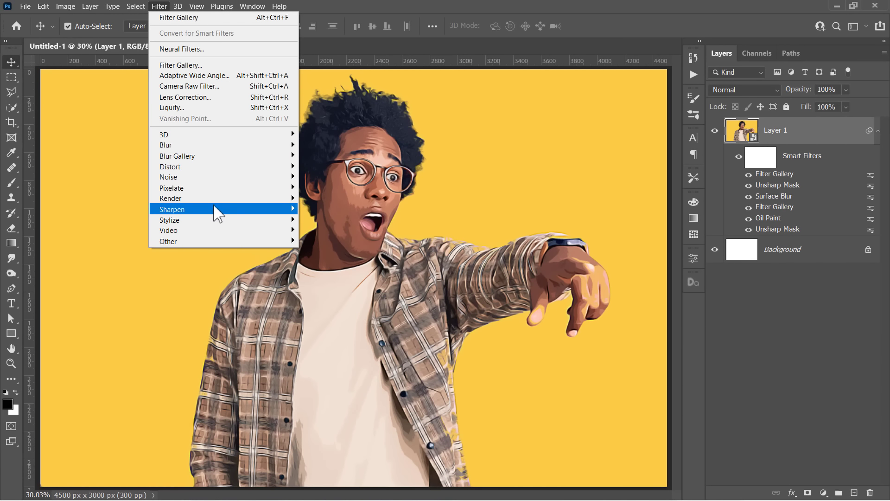
{"action": "mouse_move", "coordinate": [217, 209]}
{"action": "left_click", "coordinate": [317, 253]}
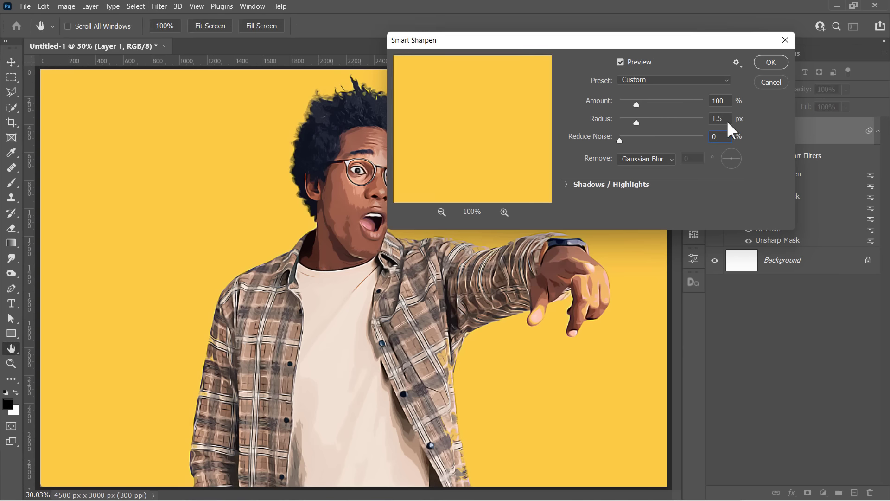
{"action": "left_click", "coordinate": [771, 62]}
{"action": "scroll", "coordinate": [360, 207], "scroll_direction": "up", "scroll_amount": 6}
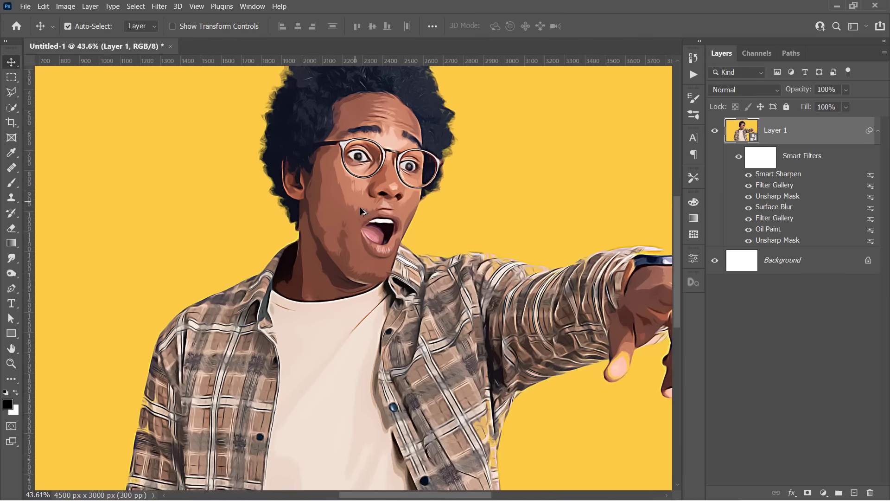
{"action": "left_click_drag", "start_coordinate": [365, 197], "coordinate": [375, 282]}
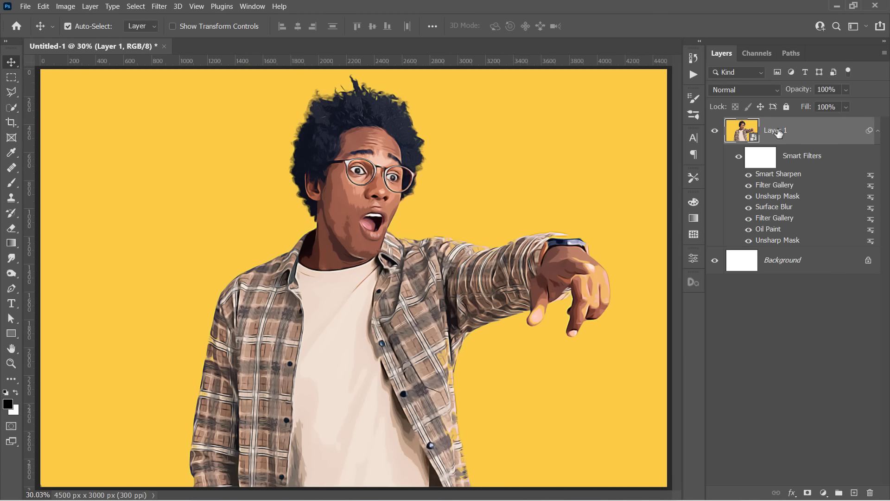
Step: Rename Layer 1 as Effect
{"action": "double_click", "coordinate": [779, 132]}
{"action": "type", "text": "E"}
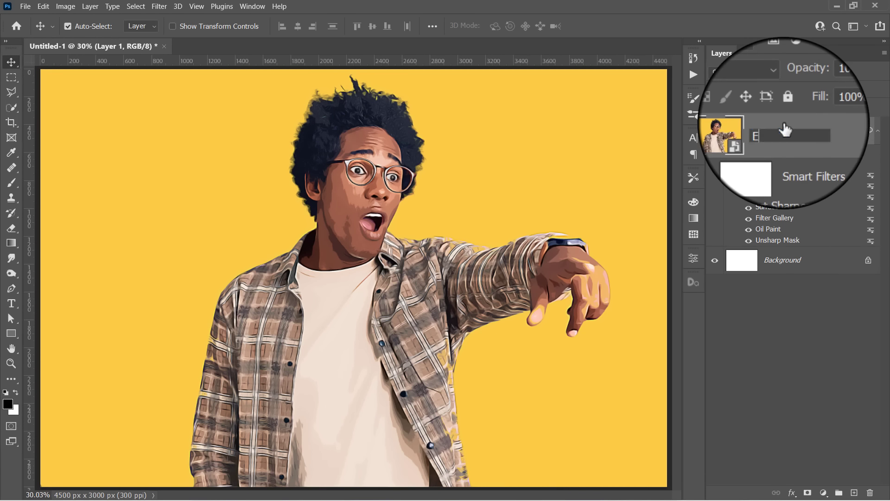
{"action": "type", "text": "ffect"}
{"action": "key", "text": "Return"}
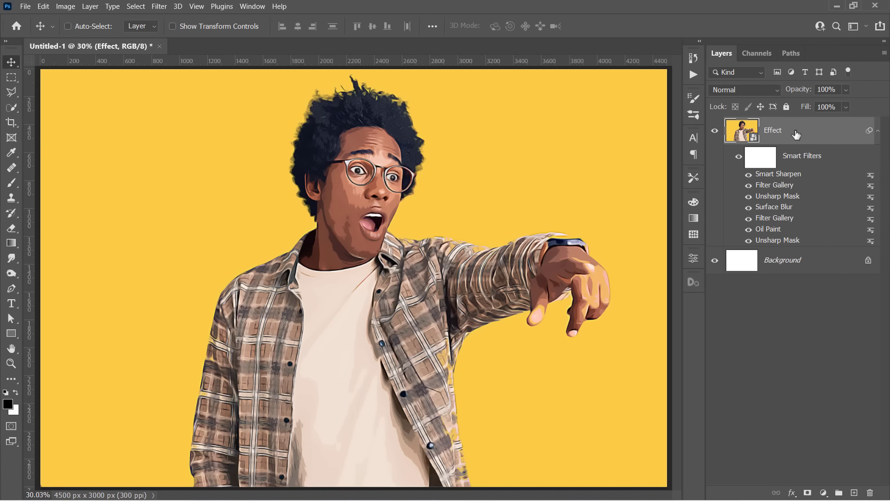
Step: Duplicate the Effect layer and clear all smart filters from the copy
{"action": "key", "text": "ctrl+j"}
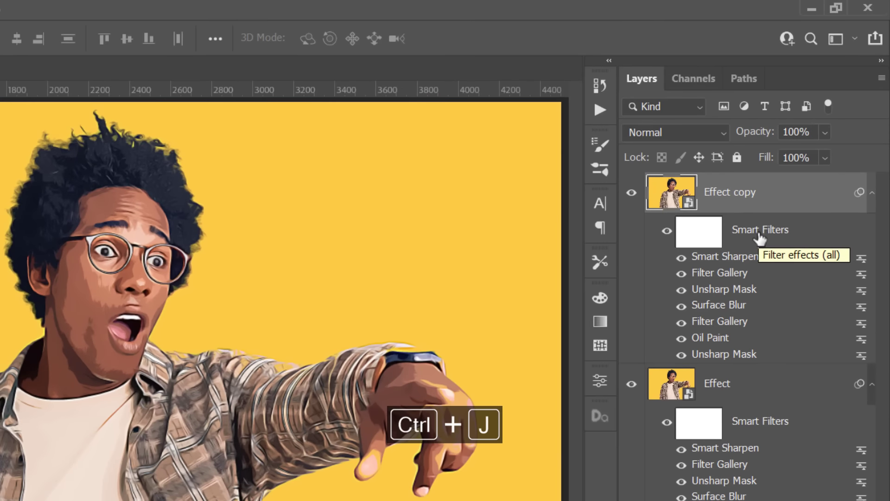
{"action": "right_click", "coordinate": [801, 159]}
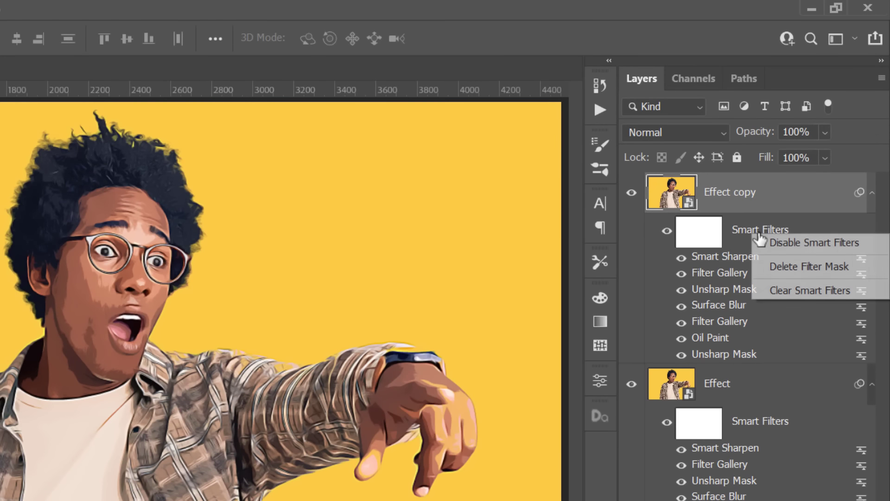
{"action": "left_click", "coordinate": [789, 292]}
Step: Rename the copied layer as Correct Colors and clip it to the Effect layer with a clipping mask
{"action": "double_click", "coordinate": [735, 192]}
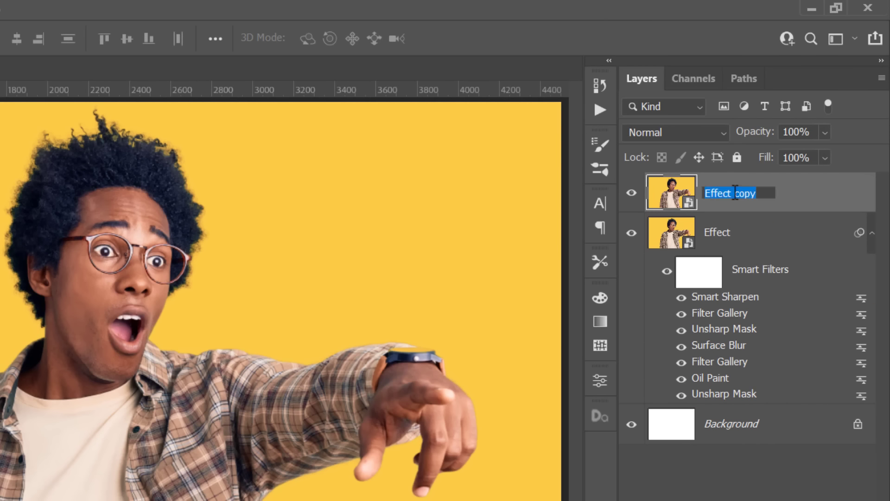
{"action": "type", "text": "Correct Colors"}
{"action": "key", "text": "Return"}
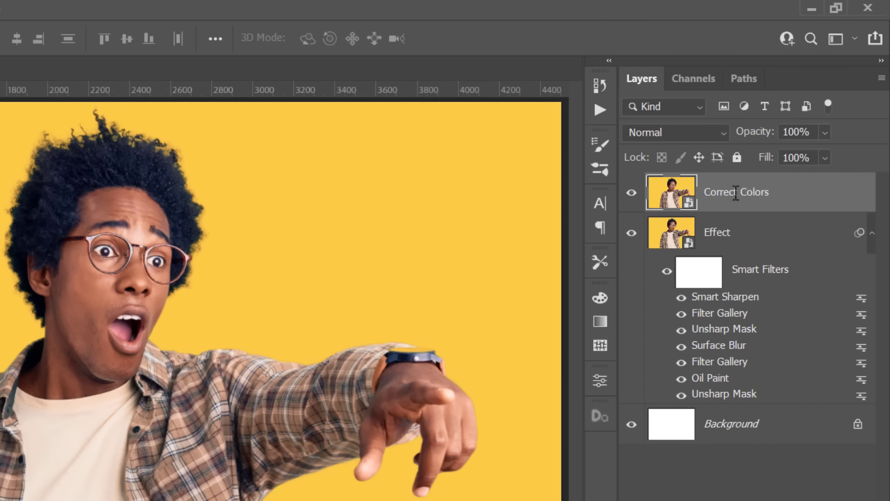
{"action": "right_click", "coordinate": [792, 204]}
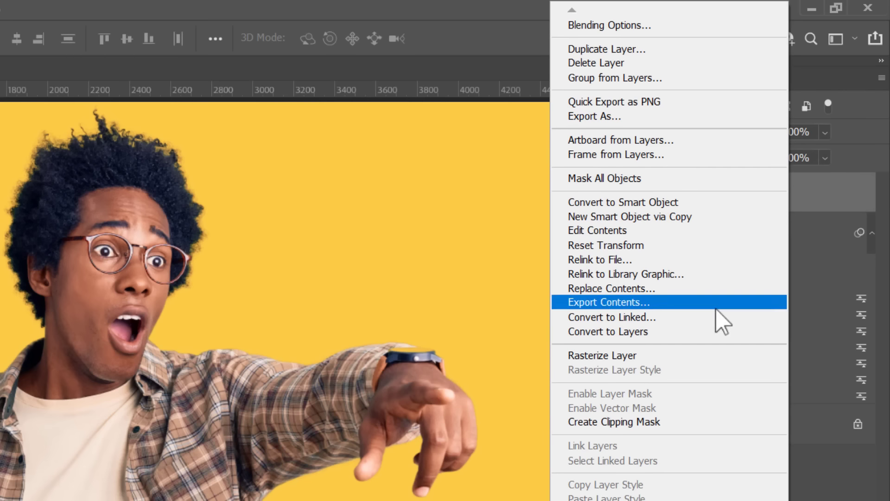
{"action": "left_click", "coordinate": [686, 423]}
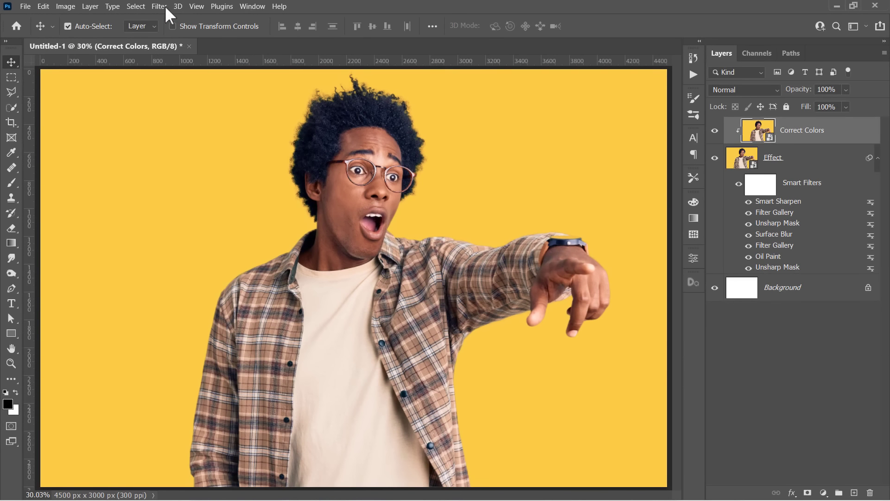
Step: Apply a Gaussian Blur with a 7.5-pixel radius to the Correct Colors layer
{"action": "left_click", "coordinate": [159, 6]}
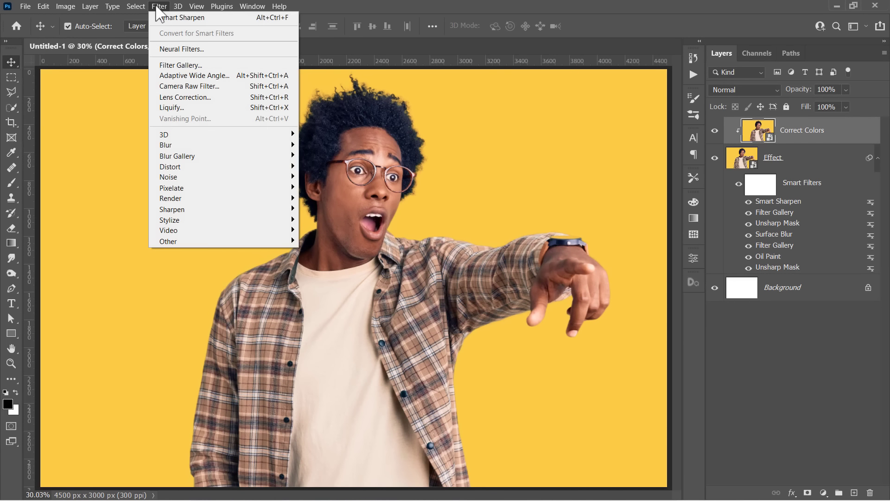
{"action": "mouse_move", "coordinate": [215, 153]}
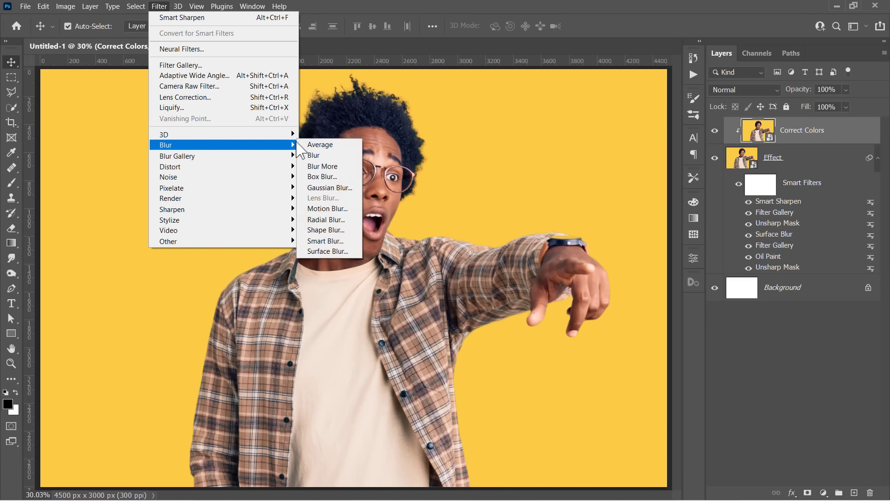
{"action": "left_click", "coordinate": [320, 189]}
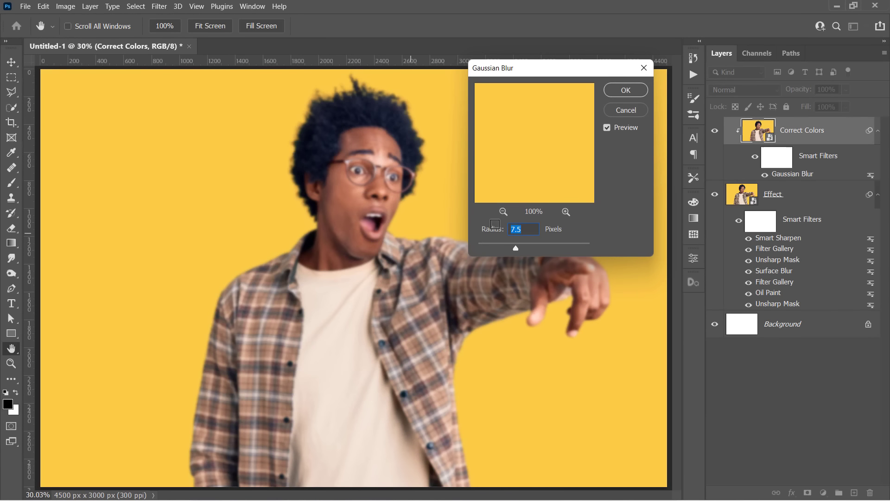
{"action": "left_click", "coordinate": [619, 90]}
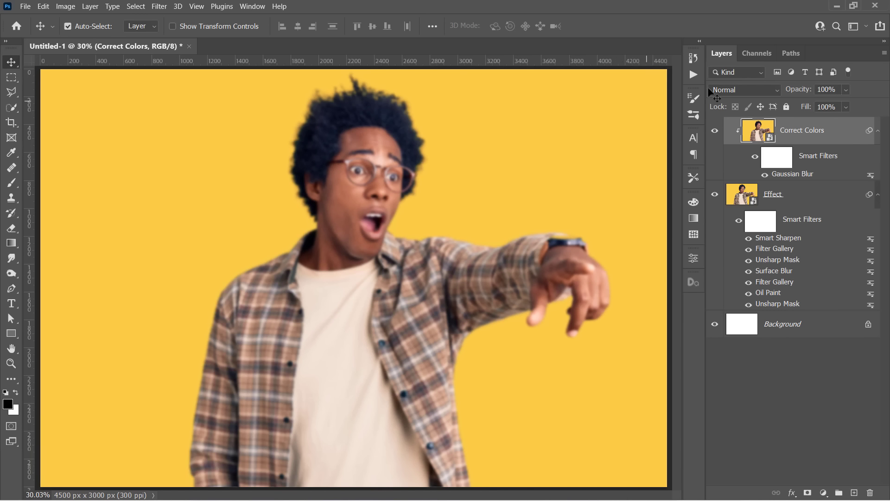
Step: Set the Correct Colors layer's blend mode to Color and collapse the smart filter lists of both image layers
{"action": "left_click", "coordinate": [737, 87]}
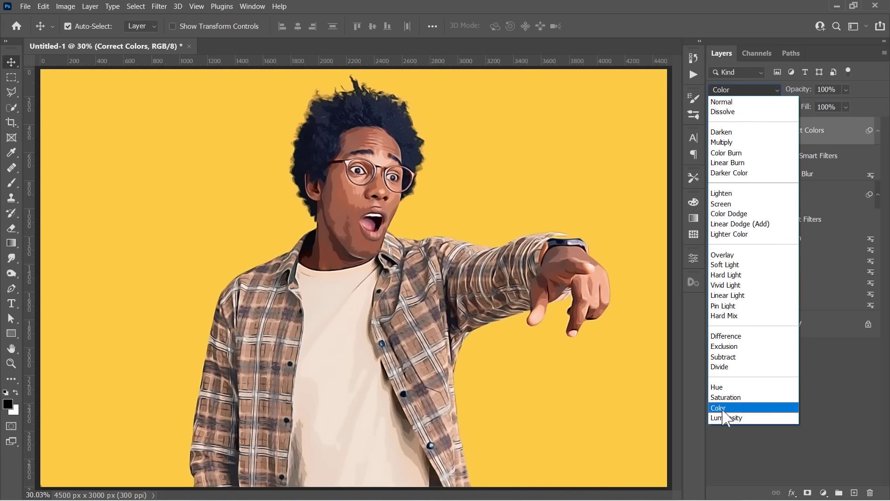
{"action": "left_click", "coordinate": [722, 408]}
{"action": "left_click", "coordinate": [878, 134]}
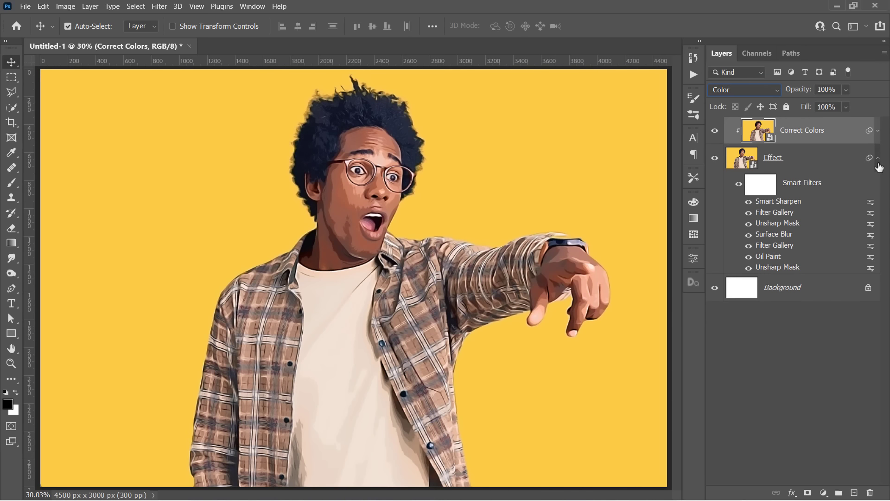
{"action": "left_click", "coordinate": [878, 158]}
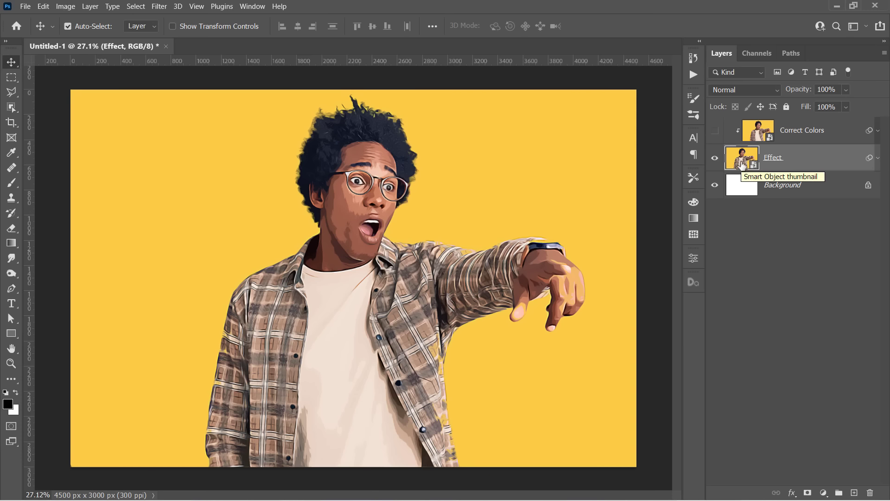
Step: Open the contents of the Effect layer's smart object for editing
{"action": "double_click", "coordinate": [743, 165]}
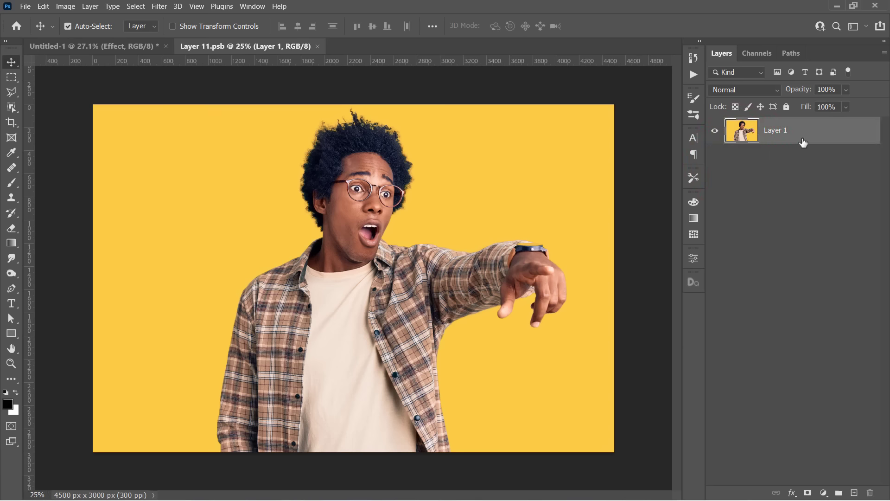
Step: Try selecting the man with the Quick Selection tool, and clear the selection
{"action": "left_click", "coordinate": [13, 103]}
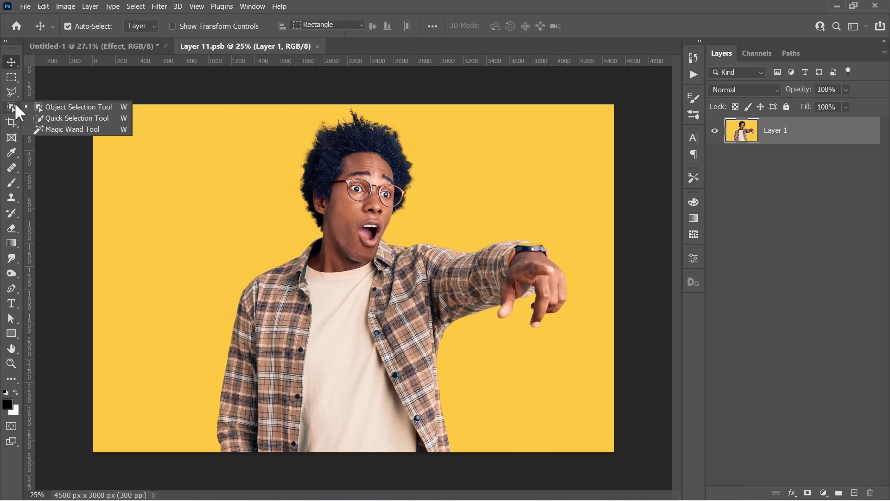
{"action": "left_click", "coordinate": [60, 117]}
{"action": "mouse_move", "coordinate": [348, 135]}
{"action": "left_mouse_down"}
{"action": "mouse_move", "coordinate": [365, 315]}
{"action": "mouse_move", "coordinate": [296, 305]}
{"action": "mouse_move", "coordinate": [264, 348]}
{"action": "mouse_move", "coordinate": [266, 398]}
{"action": "mouse_move", "coordinate": [402, 341]}
{"action": "mouse_move", "coordinate": [453, 281]}
{"action": "mouse_move", "coordinate": [402, 290]}
{"action": "left_mouse_up"}
{"action": "key", "text": "ctrl+d"}
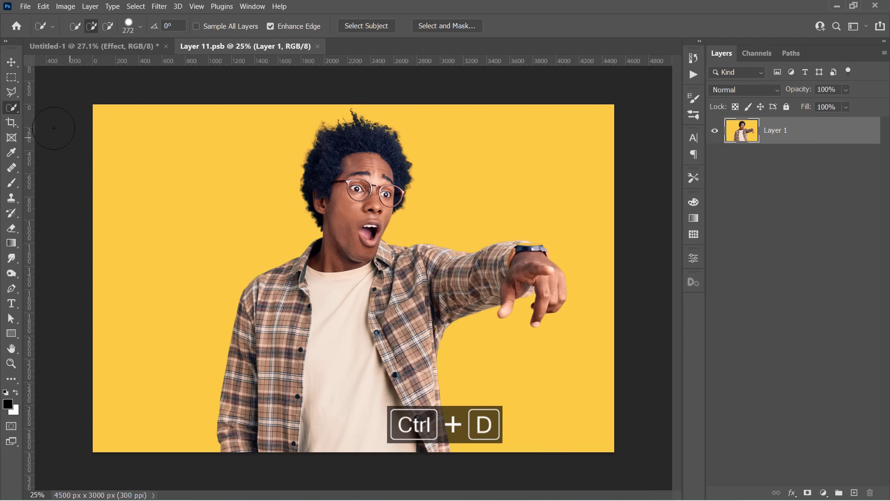
Step: Select the man automatically with Select Subject and turn the selection into a layer mask on Layer 1
{"action": "right_click", "coordinate": [12, 108]}
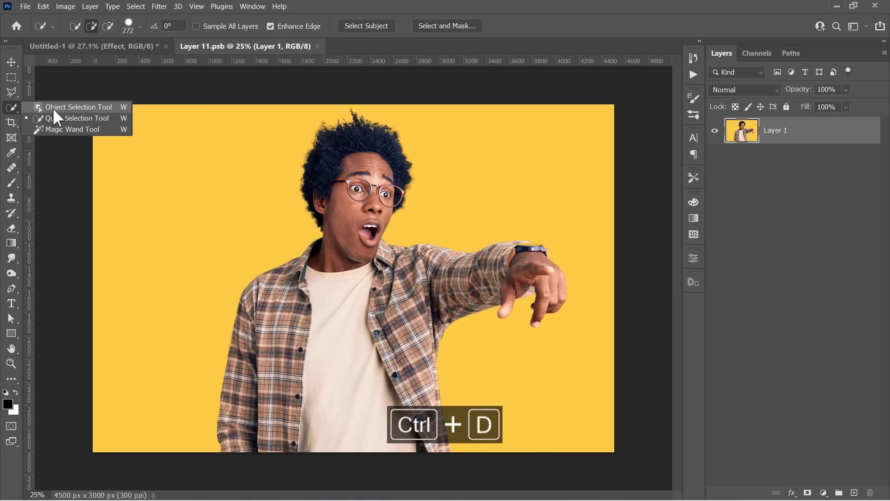
{"action": "left_click", "coordinate": [68, 107]}
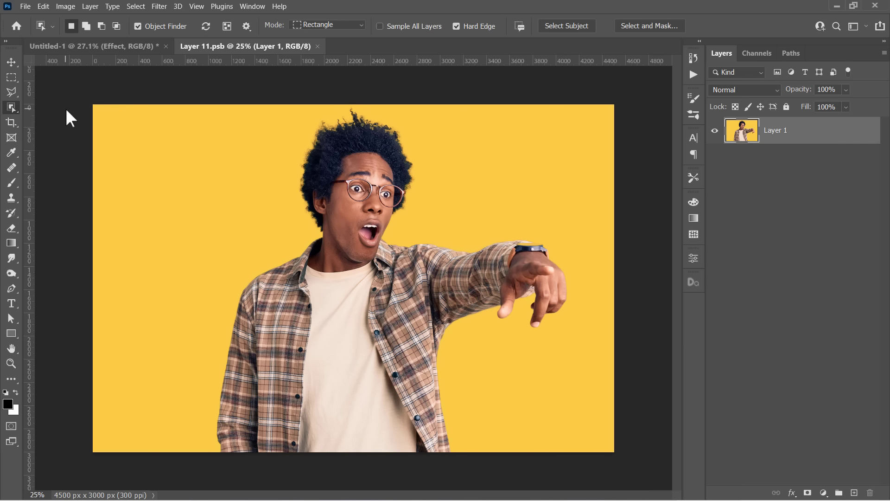
{"action": "left_click", "coordinate": [566, 27]}
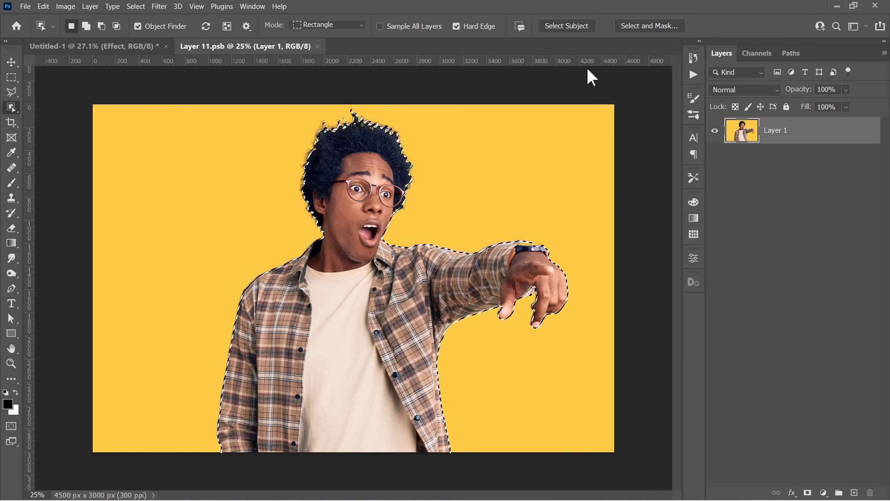
{"action": "left_click", "coordinate": [809, 493]}
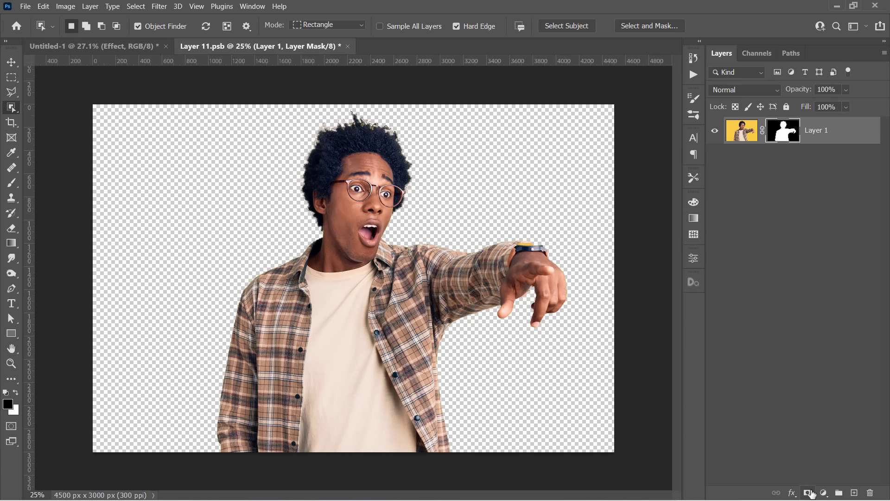
Step: Save the edited smart object contents and return to the Untitled-1 document
{"action": "key", "text": "v"}
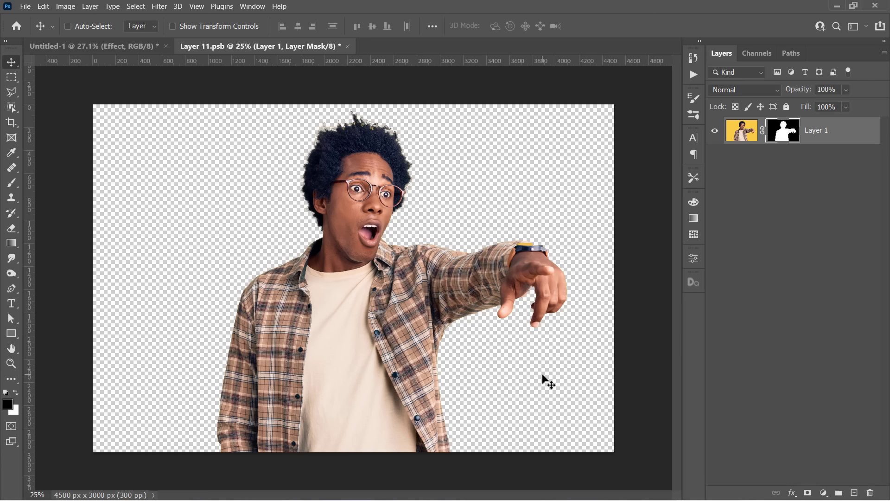
{"action": "key", "text": "ctrl+s"}
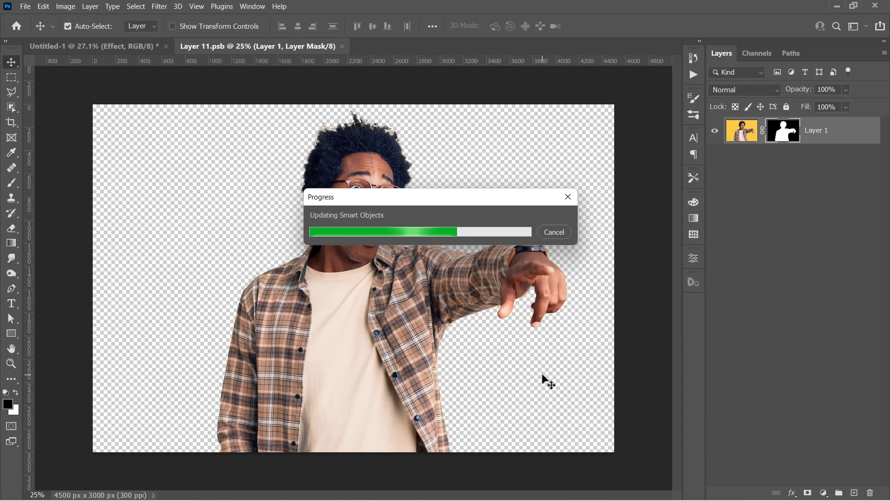
{"action": "left_click", "coordinate": [74, 47]}
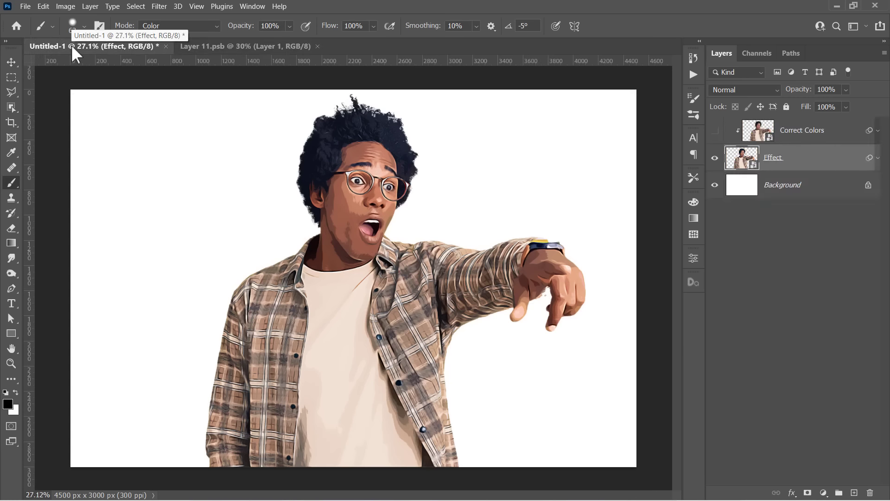
Step: Check the cutout around the man by hiding and reshowing the white Background layer
{"action": "key", "text": "v"}
{"action": "left_click", "coordinate": [715, 186]}
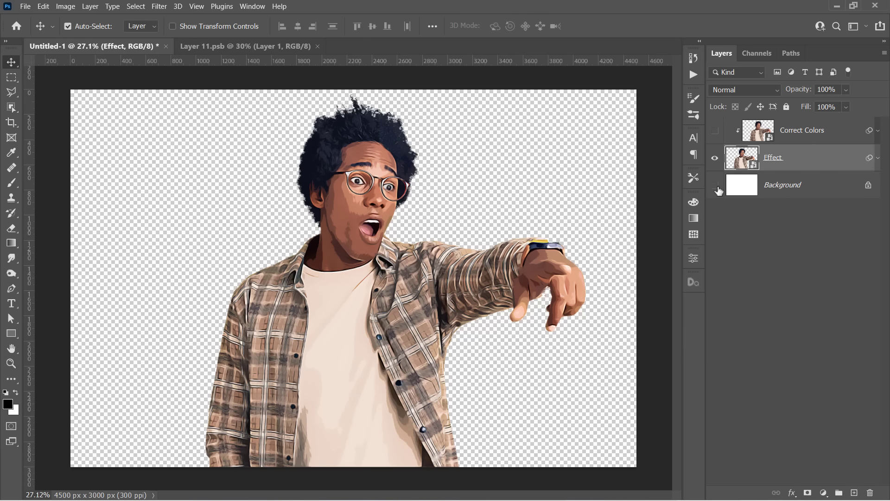
{"action": "left_click", "coordinate": [715, 185]}
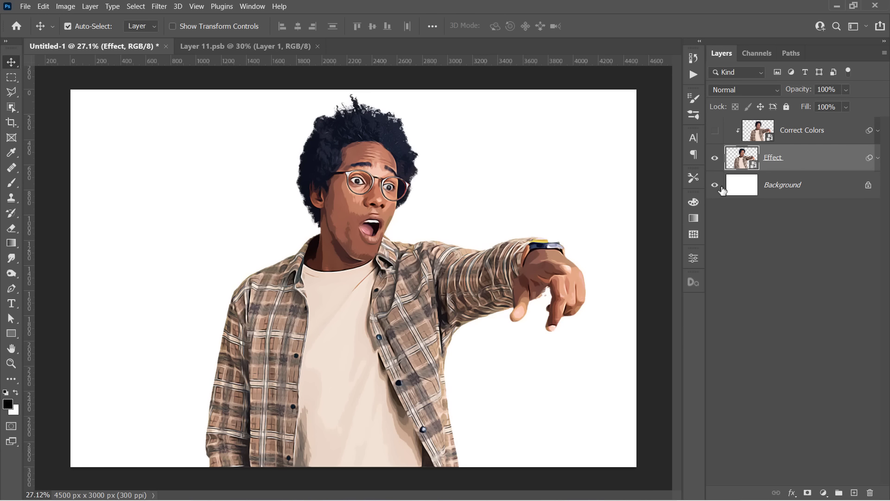
Step: Place BG 1.png as an embedded image directly above the Background layer, shifted slightly down to Y 1518.50 px
{"action": "left_click", "coordinate": [828, 188]}
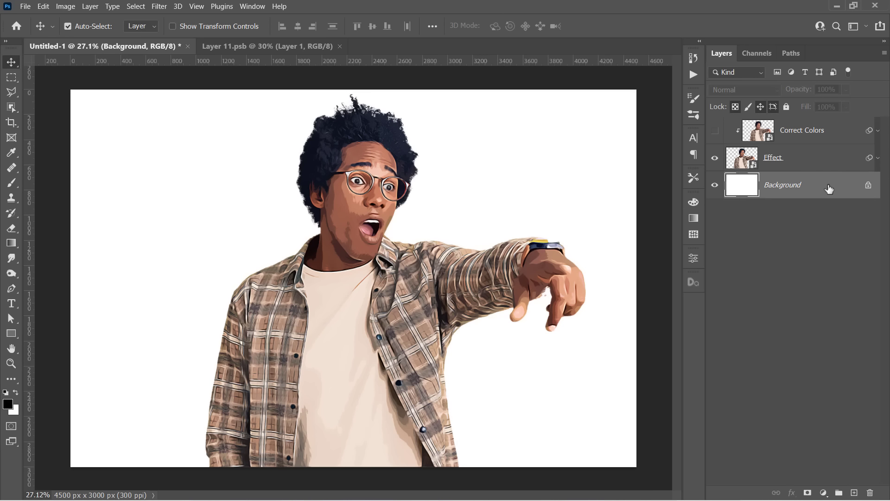
{"action": "left_click", "coordinate": [24, 6]}
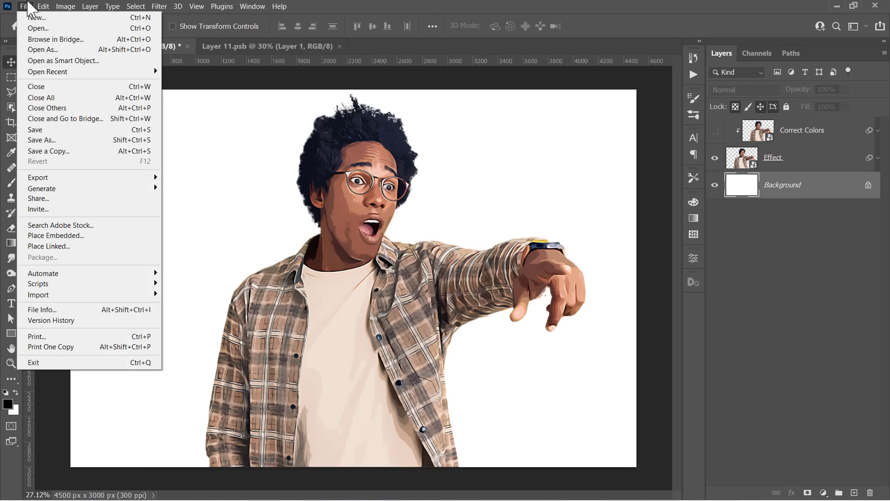
{"action": "left_click", "coordinate": [47, 235]}
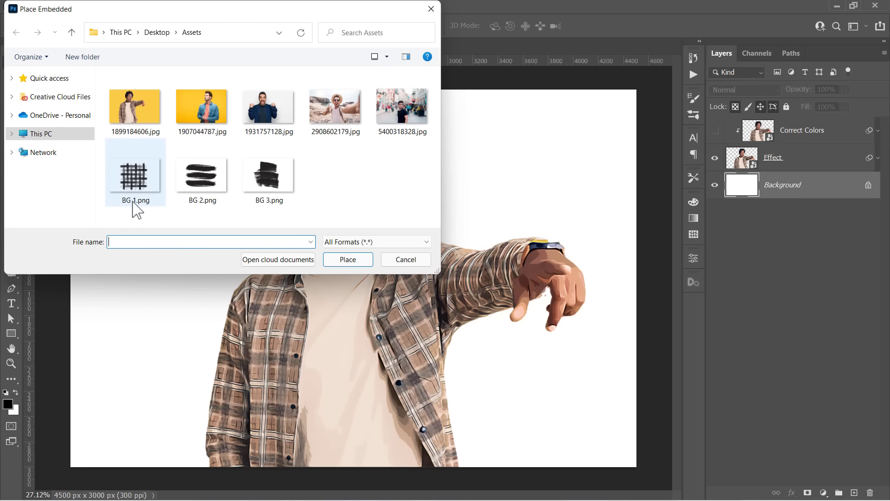
{"action": "left_click", "coordinate": [136, 205]}
{"action": "left_click", "coordinate": [203, 204]}
{"action": "left_click", "coordinate": [270, 204]}
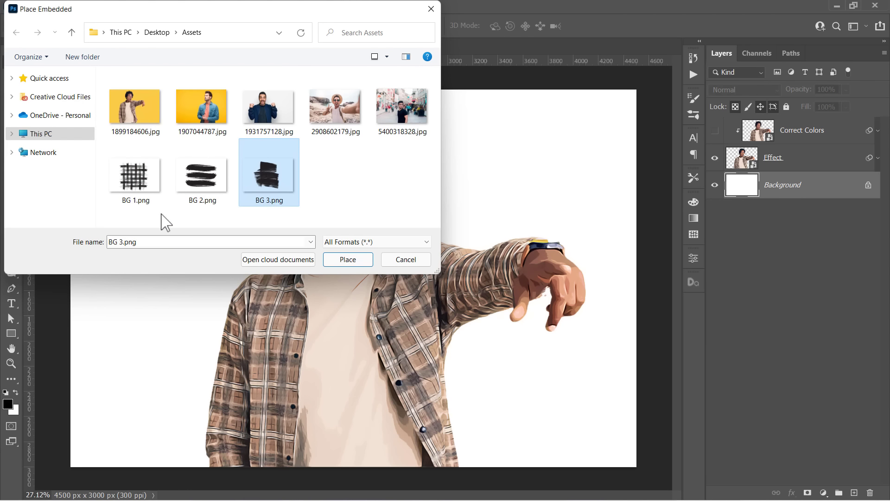
{"action": "left_click", "coordinate": [147, 197]}
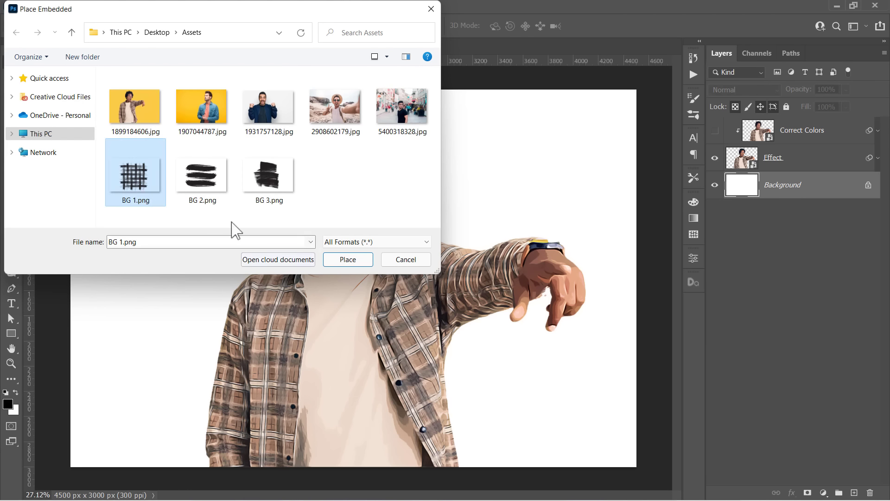
{"action": "left_click", "coordinate": [348, 260]}
{"action": "left_click_drag", "start_coordinate": [443, 199], "coordinate": [443, 201]}
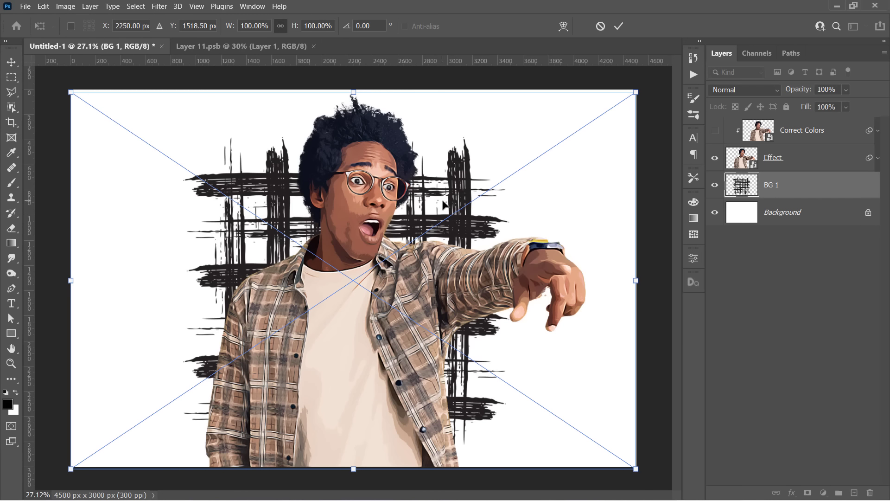
{"action": "key", "text": "Return"}
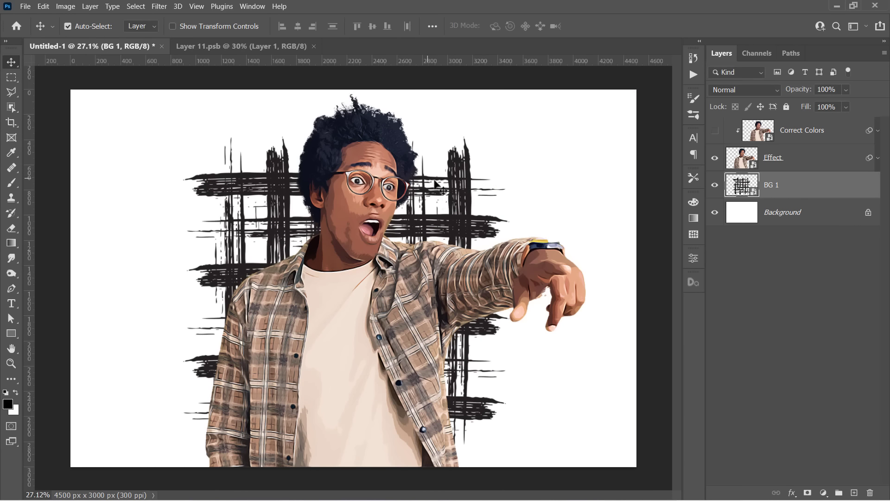
Step: Add a green Color Overlay (#2f7439) to the BG 1 layer and collapse its effects list
{"action": "double_click", "coordinate": [819, 190]}
{"action": "left_click_drag", "start_coordinate": [427, 119], "coordinate": [627, 96]}
{"action": "left_click", "coordinate": [528, 257]}
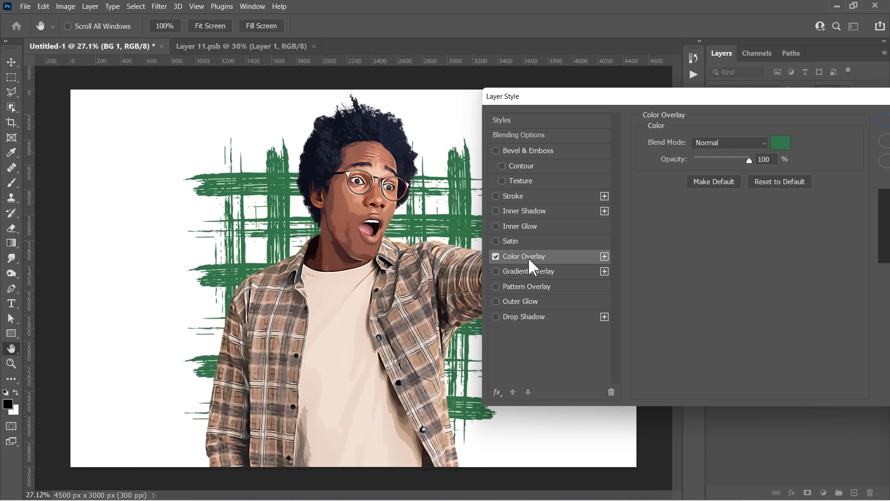
{"action": "left_click", "coordinate": [781, 143]}
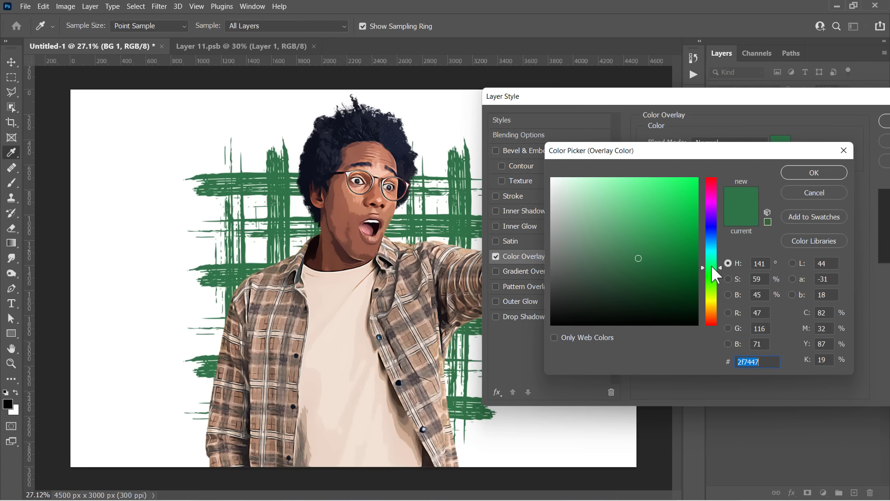
{"action": "mouse_move", "coordinate": [711, 267]}
{"action": "left_mouse_down"}
{"action": "mouse_move", "coordinate": [711, 212]}
{"action": "mouse_move", "coordinate": [713, 319]}
{"action": "mouse_move", "coordinate": [709, 273]}
{"action": "left_mouse_up"}
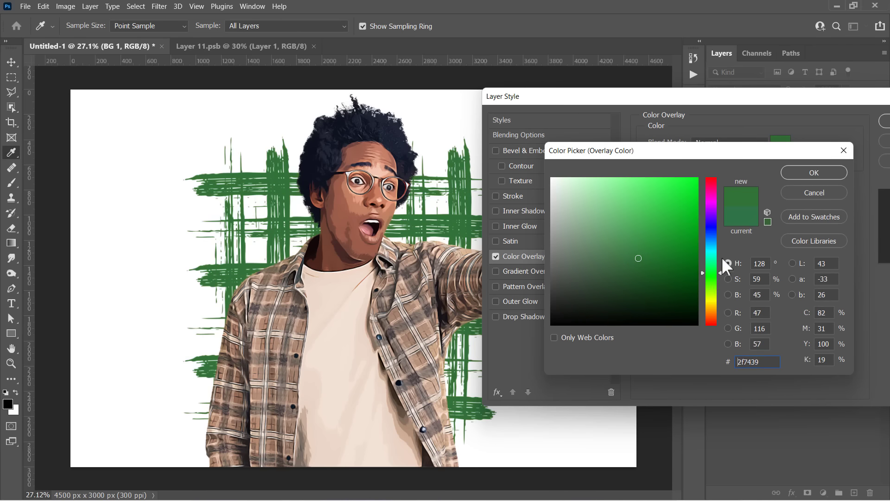
{"action": "left_click", "coordinate": [817, 173]}
{"action": "left_click_drag", "start_coordinate": [801, 100], "coordinate": [689, 123]}
{"action": "left_click", "coordinate": [791, 146]}
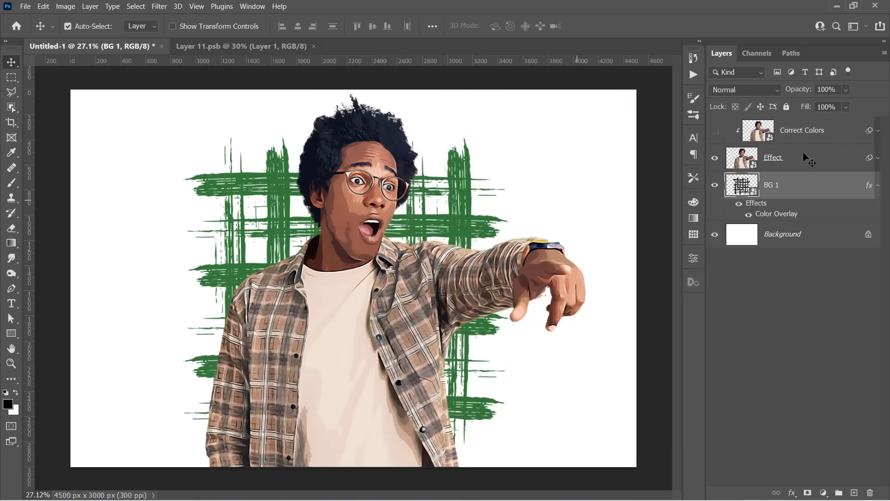
{"action": "left_click", "coordinate": [879, 187]}
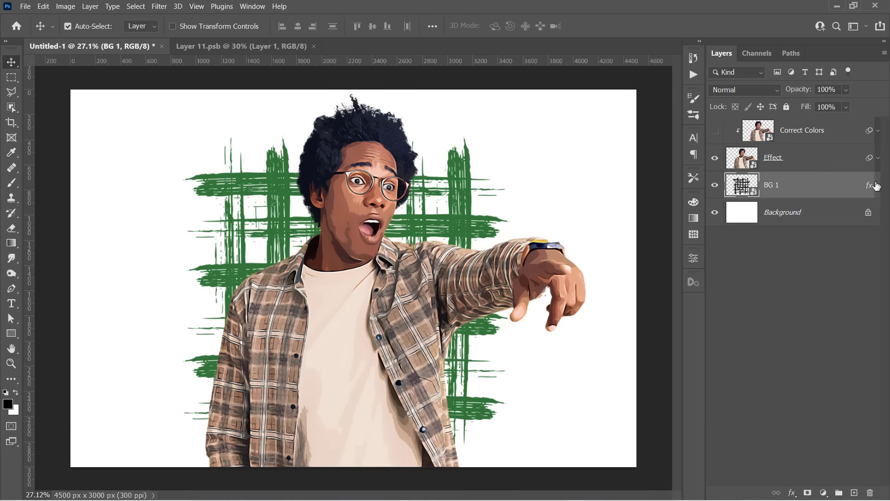
Step: Add a Levels adjustment above Correct Colors with input levels 11, 0.95 and 244, clipped to the layers below
{"action": "left_click", "coordinate": [830, 132]}
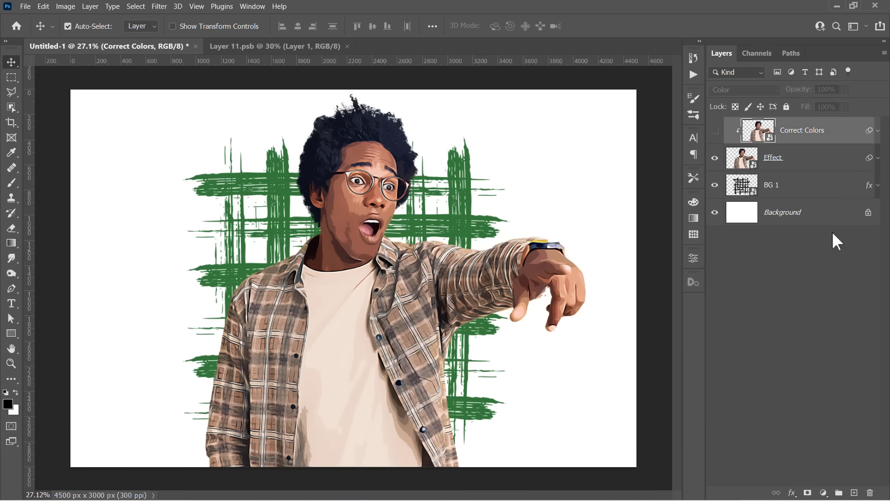
{"action": "left_click", "coordinate": [824, 493]}
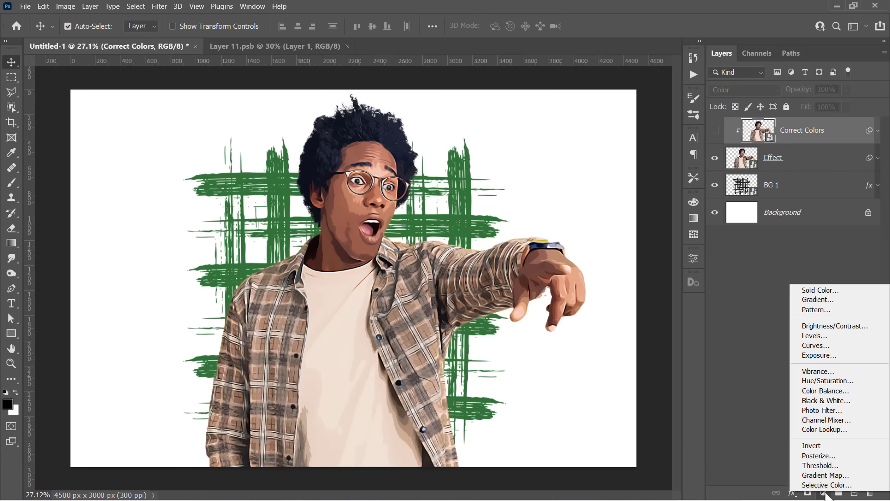
{"action": "left_click", "coordinate": [815, 336]}
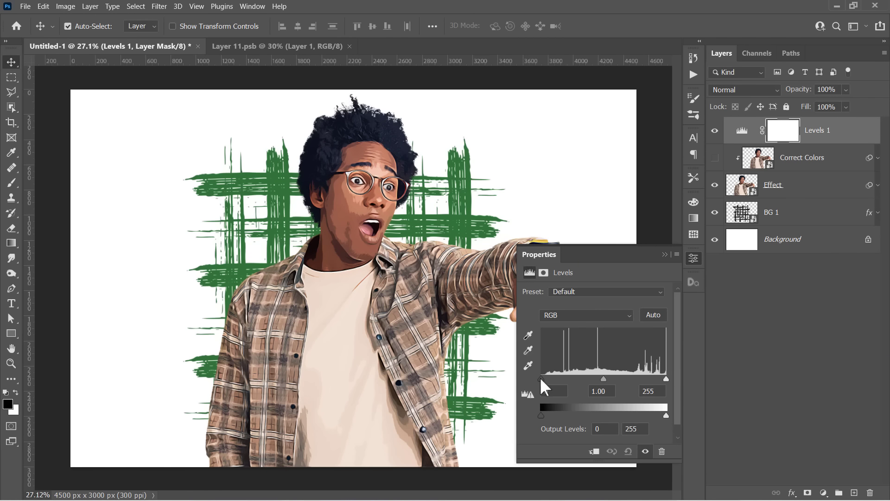
{"action": "left_click_drag", "start_coordinate": [542, 379], "coordinate": [546, 380]}
{"action": "left_click_drag", "start_coordinate": [605, 379], "coordinate": [602, 380]}
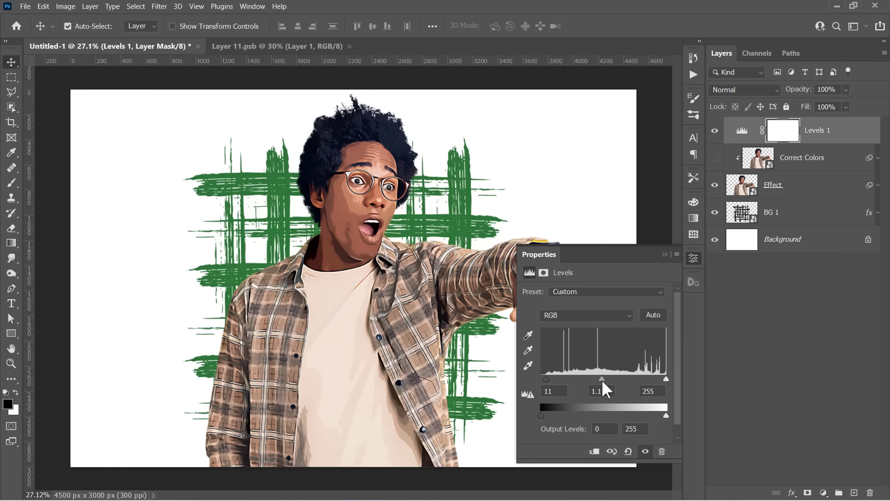
{"action": "left_click_drag", "start_coordinate": [667, 379], "coordinate": [661, 379]}
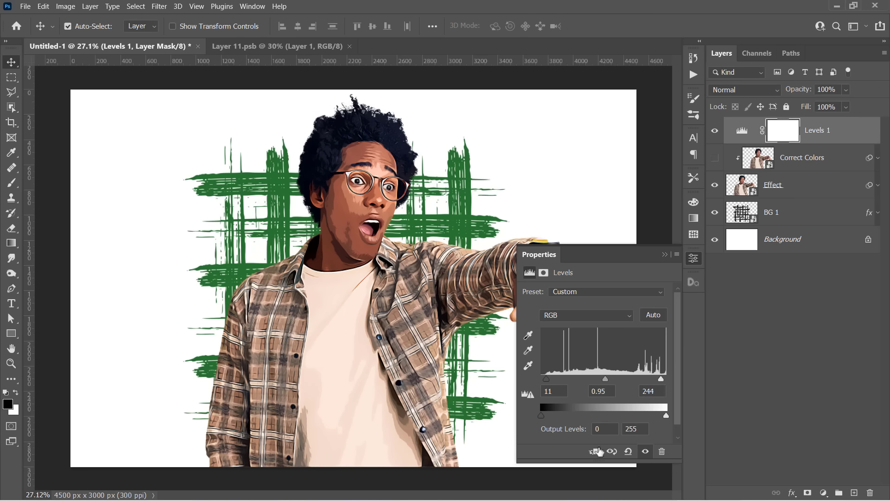
{"action": "left_click", "coordinate": [599, 452]}
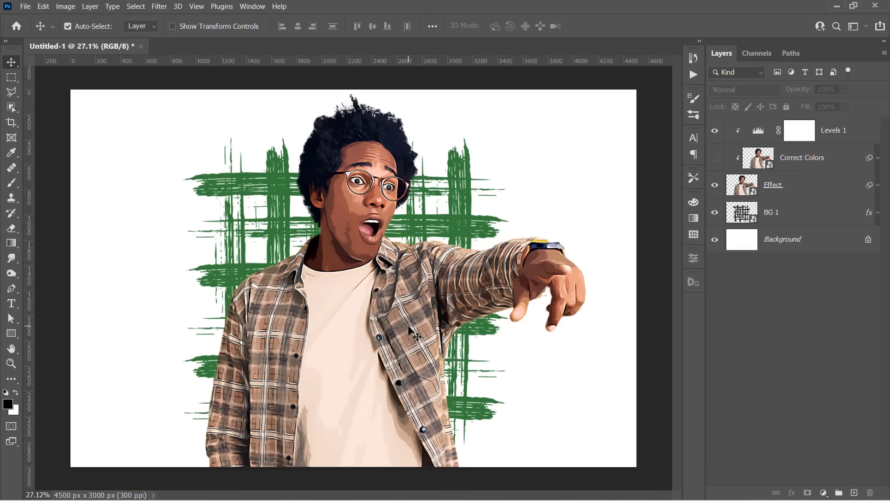
Step: Save the document as Untitled-1.psd in Photoshop format in the Assets folder
{"action": "left_click", "coordinate": [25, 6]}
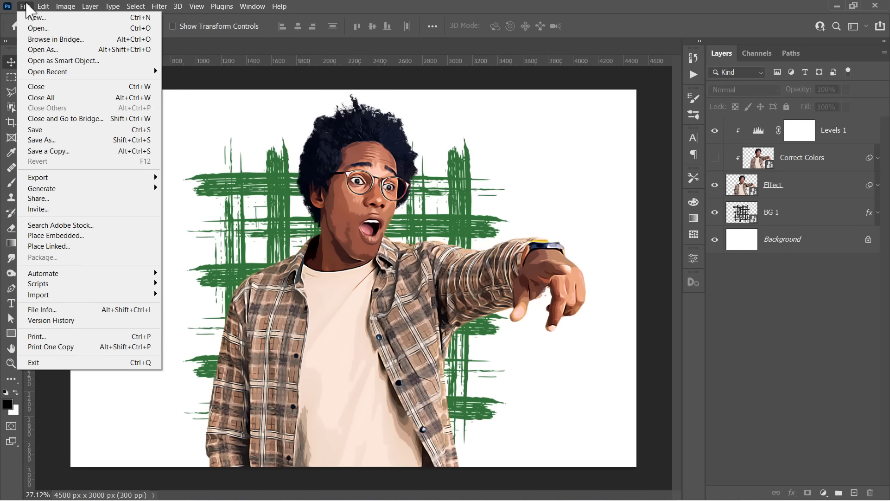
{"action": "left_click", "coordinate": [56, 140]}
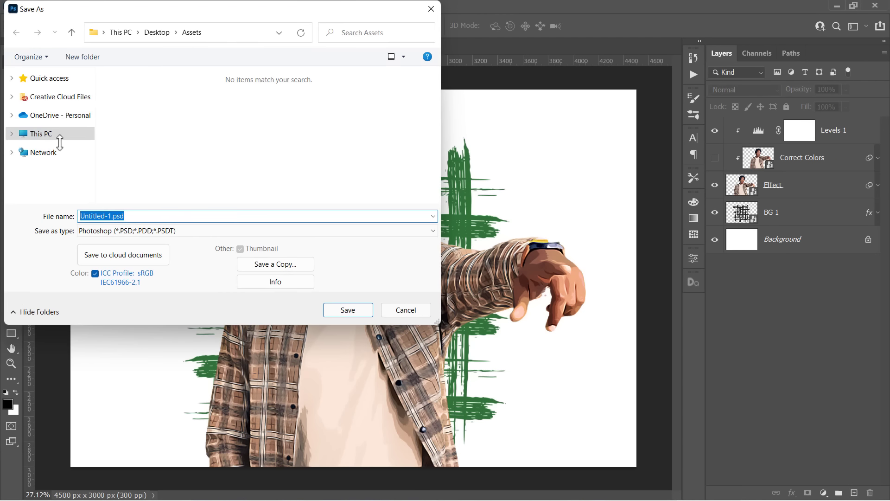
{"action": "left_click", "coordinate": [128, 232]}
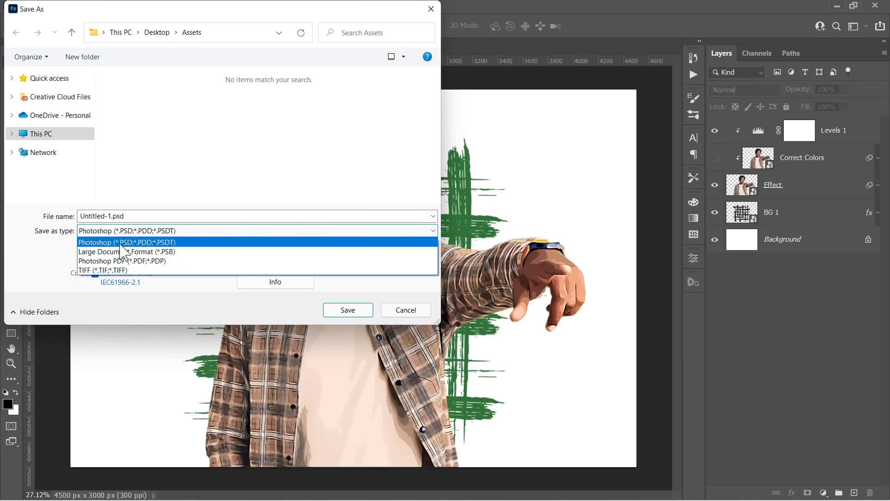
{"action": "left_click", "coordinate": [119, 244]}
{"action": "left_click", "coordinate": [347, 310]}
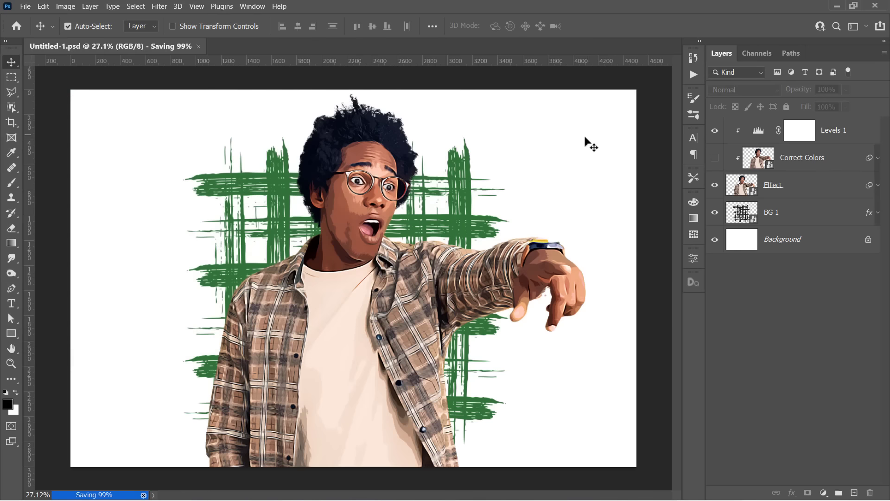
Step: Open the Effect smart object's contents and place 1907044787.jpg embedded, scaled to 73.26% and positioned at X 1614 px, Y 1744 px
{"action": "left_click", "coordinate": [366, 262]}
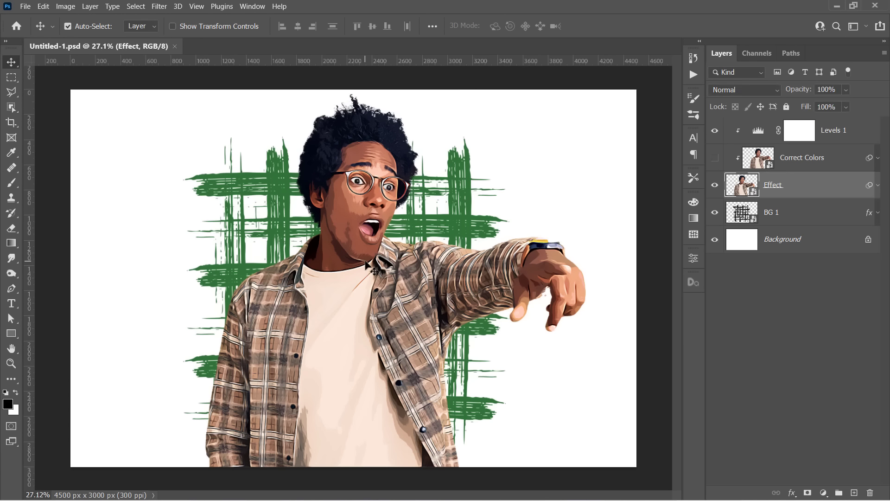
{"action": "double_click", "coordinate": [742, 190]}
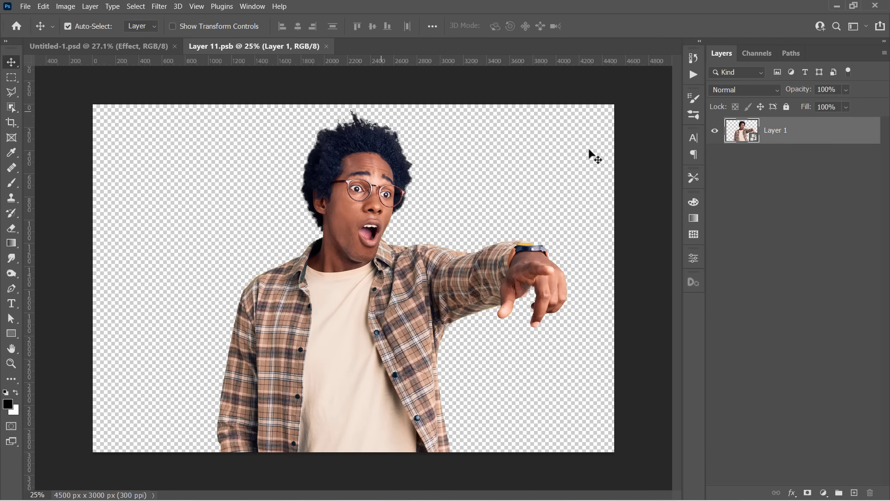
{"action": "left_click", "coordinate": [21, 7]}
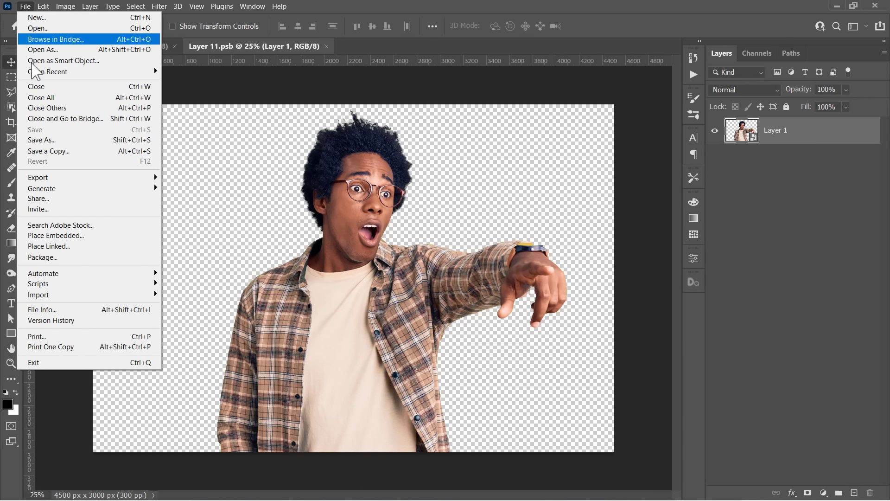
{"action": "left_click", "coordinate": [65, 236]}
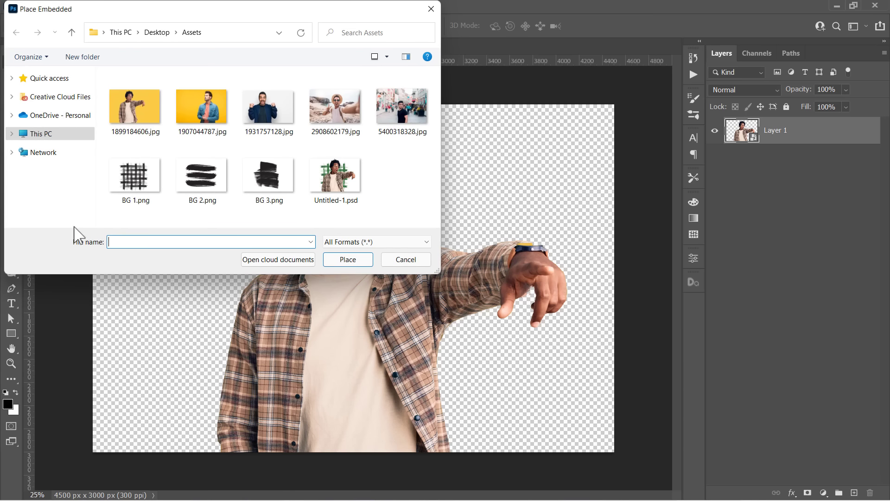
{"action": "left_click", "coordinate": [202, 107]}
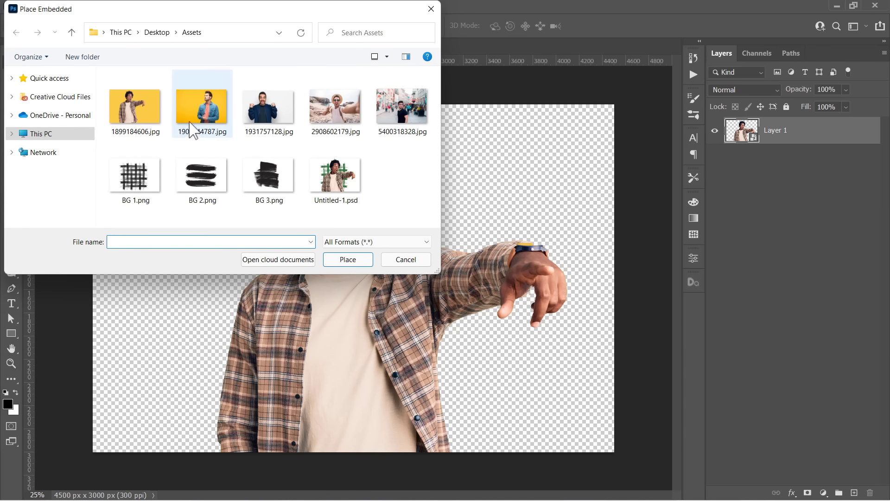
{"action": "left_click", "coordinate": [348, 259]}
{"action": "left_click_drag", "start_coordinate": [94, 451], "coordinate": [42, 480]}
{"action": "left_click_drag", "start_coordinate": [401, 293], "coordinate": [328, 322]}
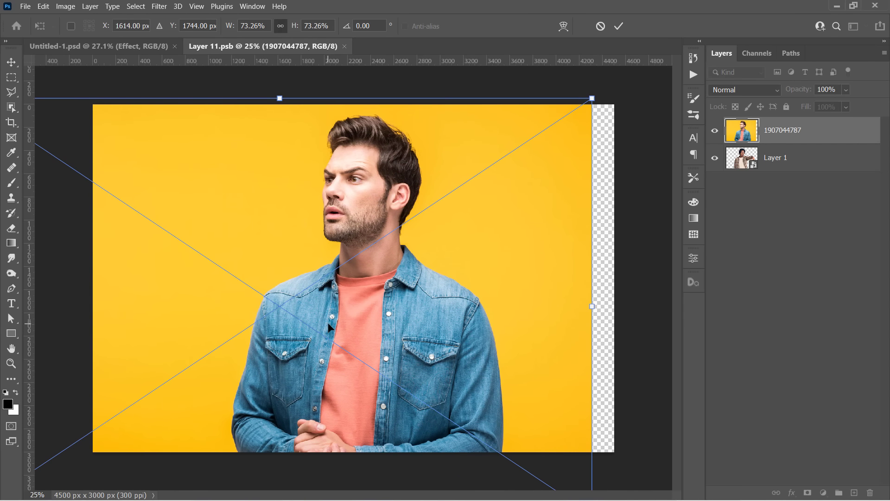
{"action": "key", "text": "Return"}
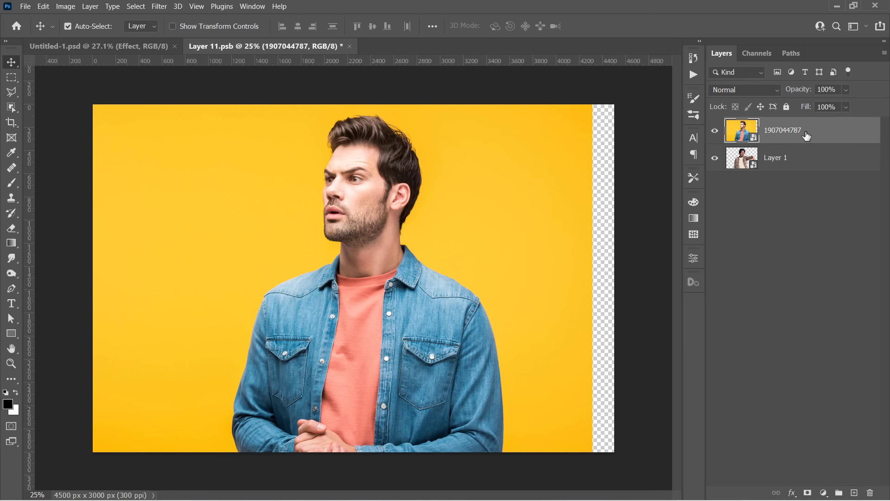
Step: Select the man in the placed photo with Select Subject, mask out his background and hide Layer 1
{"action": "left_click", "coordinate": [13, 105]}
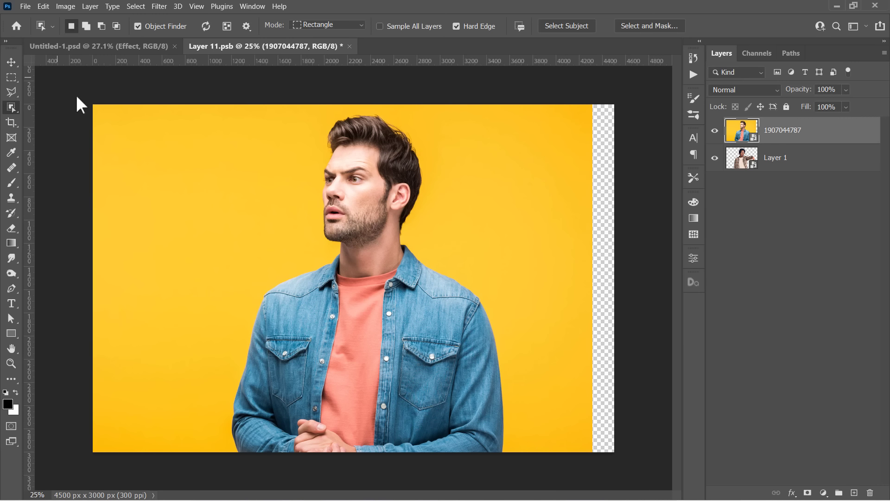
{"action": "left_click", "coordinate": [564, 27]}
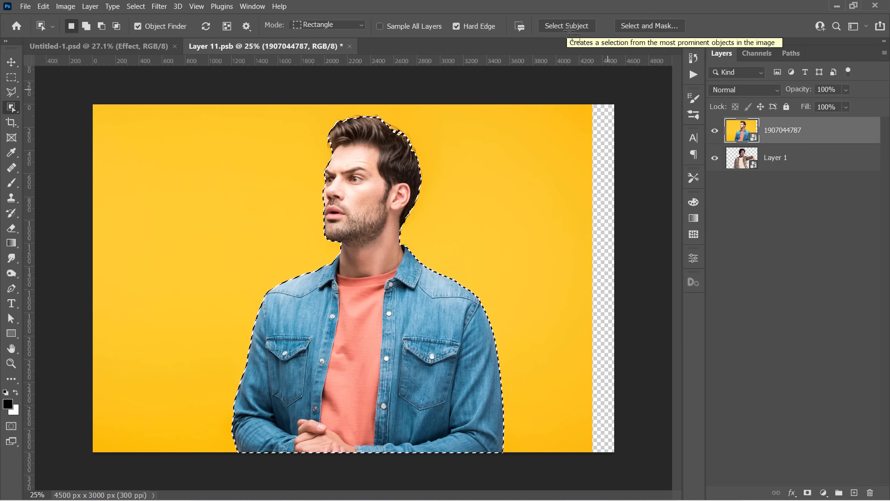
{"action": "left_click", "coordinate": [808, 493]}
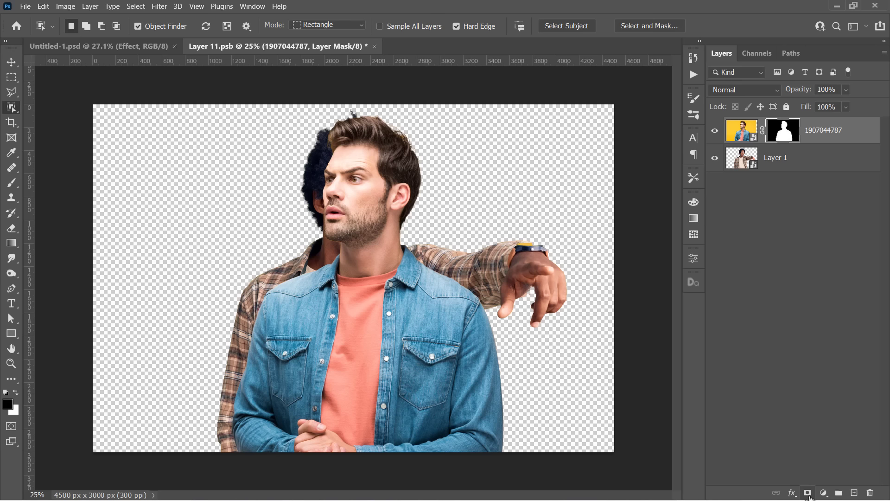
{"action": "left_click", "coordinate": [715, 159]}
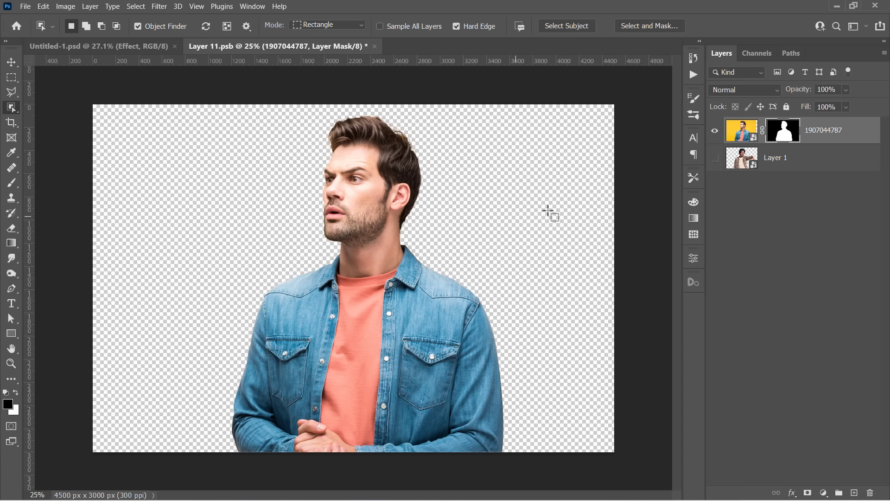
Step: Save the edited smart object contents and return to the Untitled-1.psd document
{"action": "key", "text": "v"}
{"action": "key", "text": "ctrl+s"}
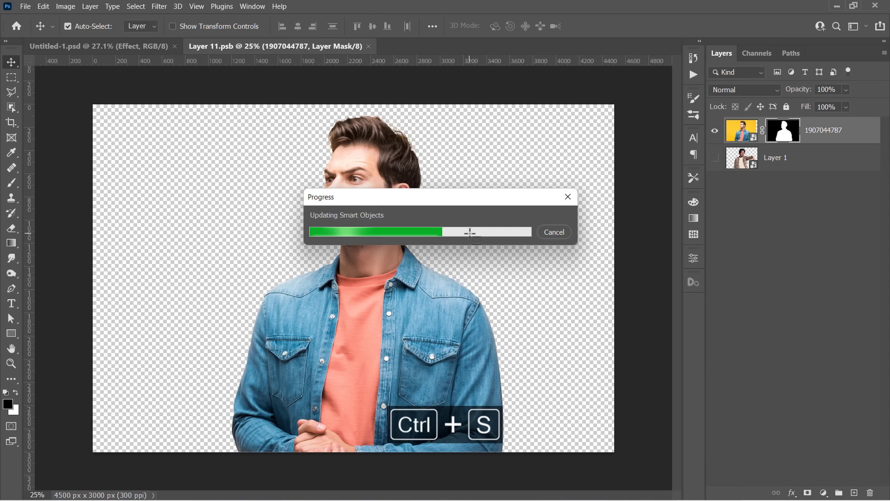
{"action": "left_click", "coordinate": [136, 46]}
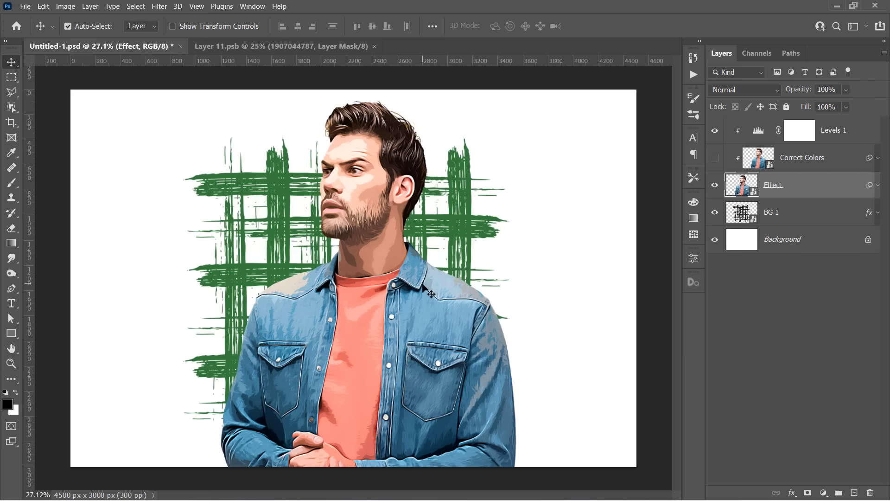
Step: Turn on the Correct Colors layer, toggling its visibility to compare the jacket and skin colors with and without it
{"action": "scroll", "coordinate": [457, 323], "scroll_direction": "up", "scroll_amount": 3}
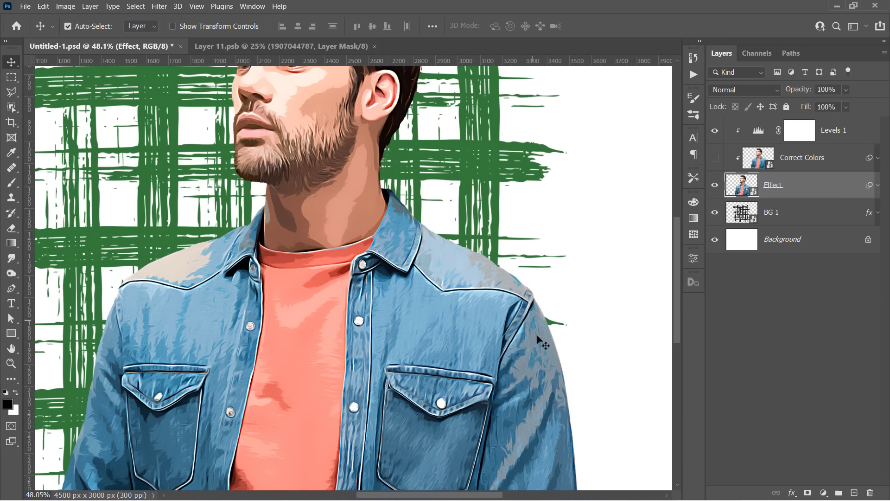
{"action": "left_click", "coordinate": [823, 163]}
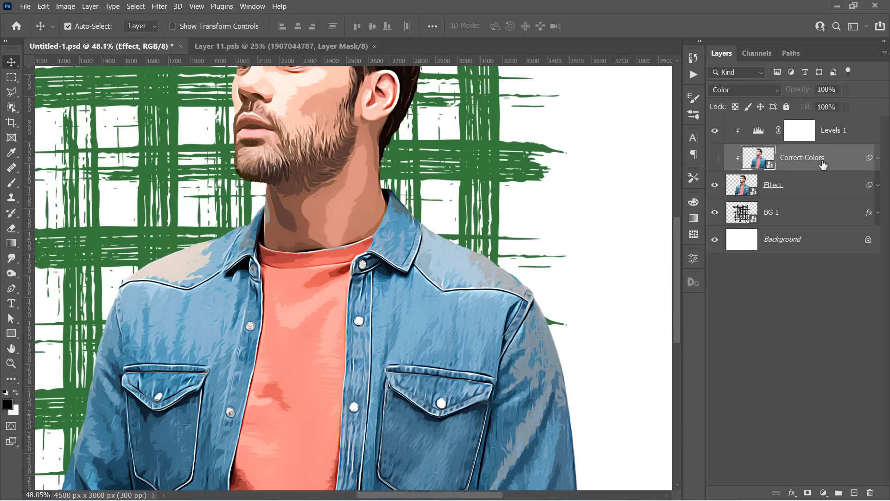
{"action": "left_click", "coordinate": [715, 158]}
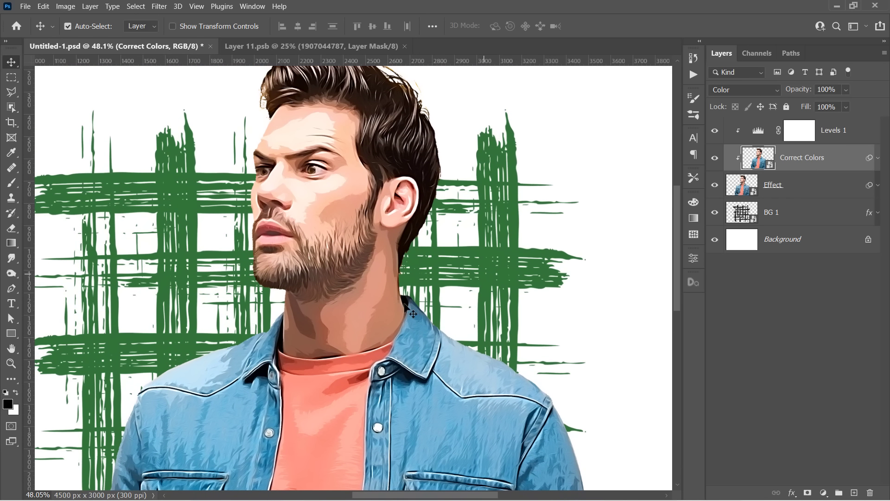
{"action": "left_click", "coordinate": [717, 159]}
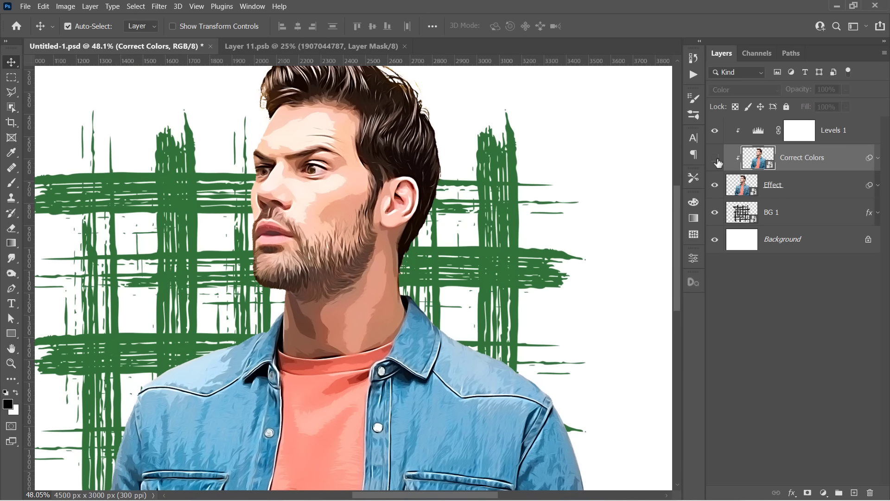
{"action": "left_click", "coordinate": [715, 158]}
{"action": "left_click", "coordinate": [715, 158]}
{"action": "left_click", "coordinate": [715, 158]}
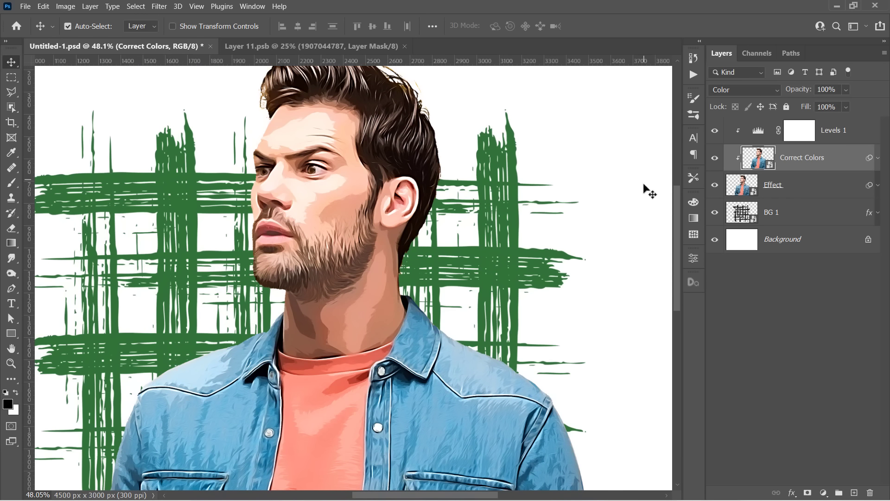
Step: Place BG 2.png as an embedded image directly above BG 1, shift it slightly right and hide the BG 1 layer
{"action": "key", "text": "ctrl+0"}
{"action": "left_click", "coordinate": [790, 213]}
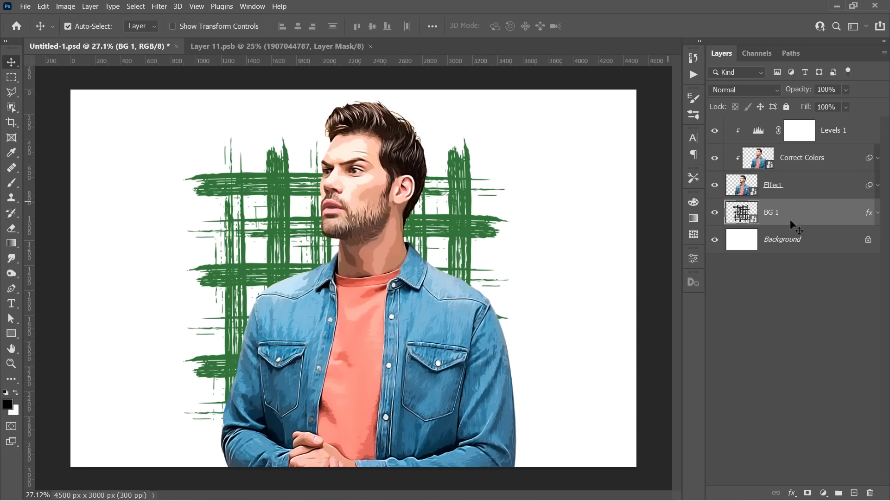
{"action": "left_click", "coordinate": [23, 5]}
{"action": "left_click", "coordinate": [51, 236]}
{"action": "double_click", "coordinate": [201, 179]}
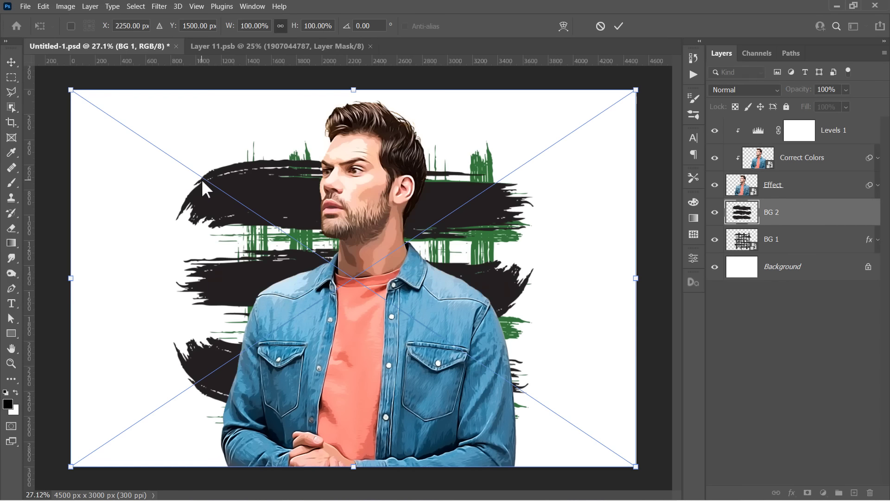
{"action": "left_click_drag", "start_coordinate": [248, 197], "coordinate": [262, 200]}
{"action": "key", "text": "Return"}
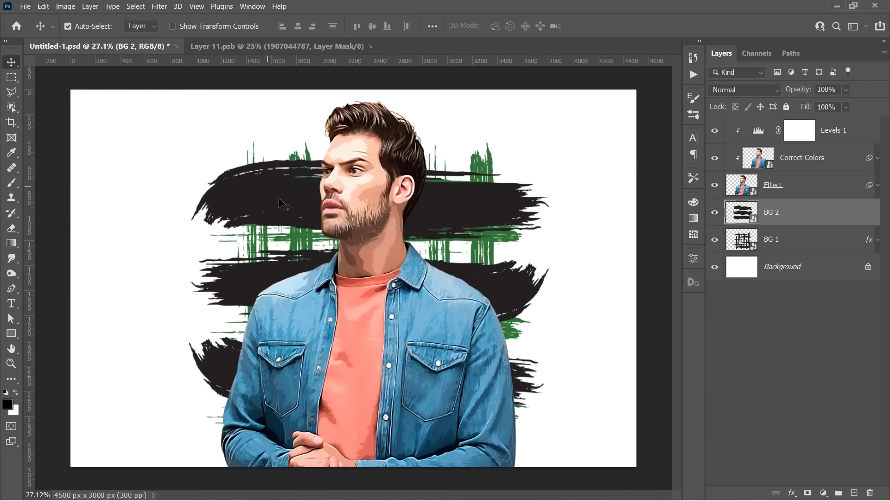
{"action": "left_click", "coordinate": [716, 240]}
Step: Set the Levels 1 adjustment's input black point to 27 and its white point to about 225
{"action": "double_click", "coordinate": [759, 131]}
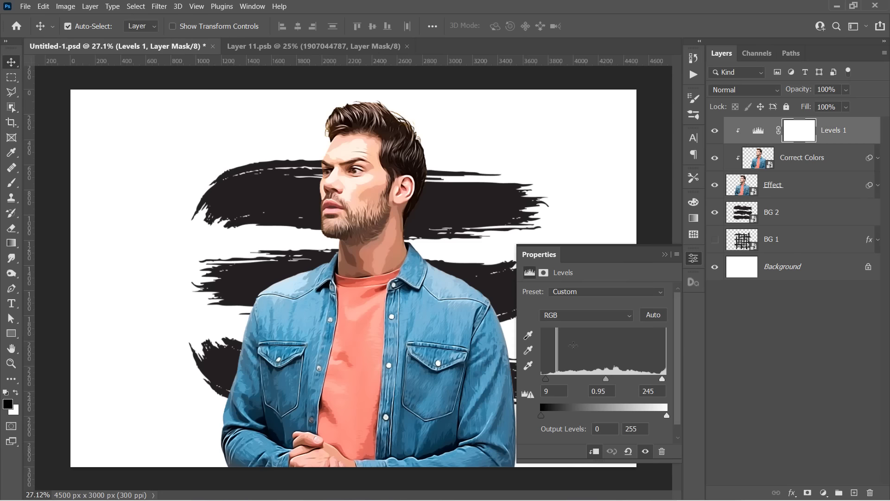
{"action": "left_click_drag", "start_coordinate": [546, 379], "coordinate": [555, 379]}
{"action": "left_click_drag", "start_coordinate": [662, 378], "coordinate": [653, 380]}
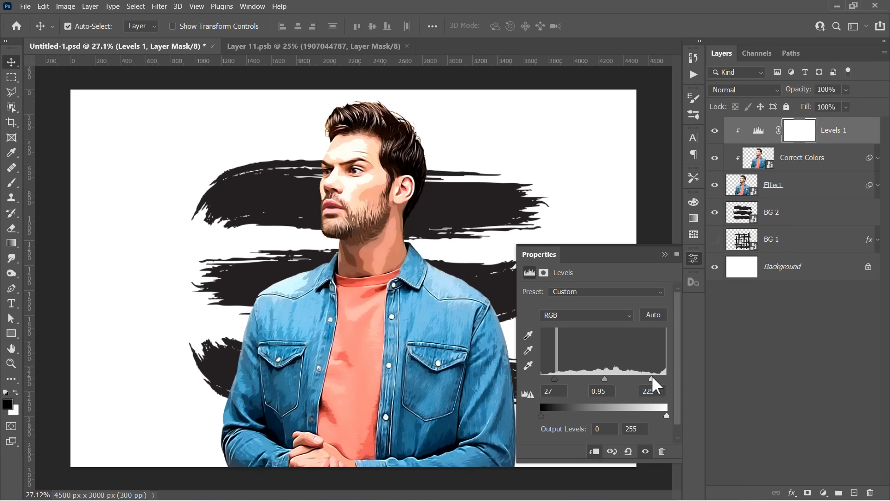
{"action": "left_click", "coordinate": [665, 254]}
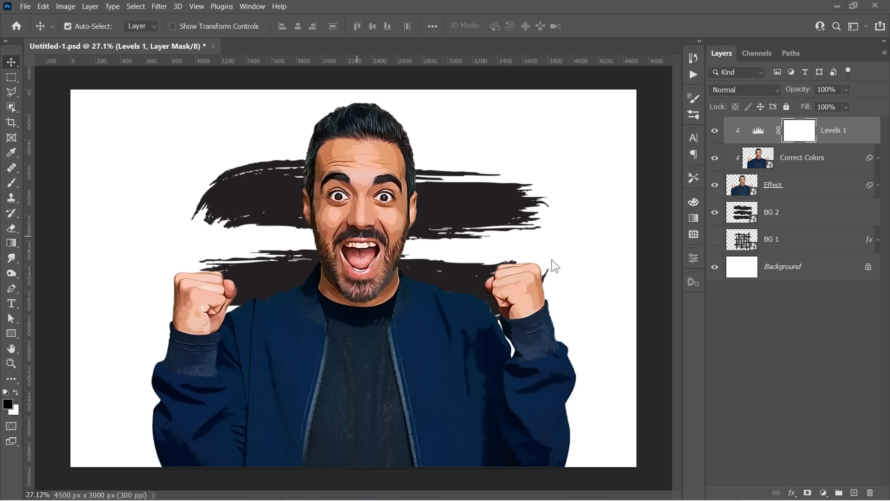
Step: Hide the BG 2 layer and quick-export the document as Untitled-1.png in the Assets folder
{"action": "left_click", "coordinate": [715, 213]}
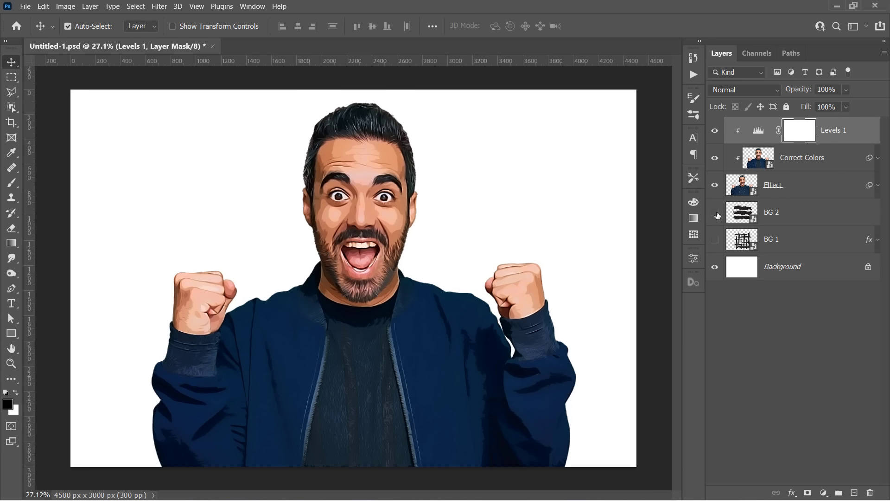
{"action": "left_click", "coordinate": [25, 6]}
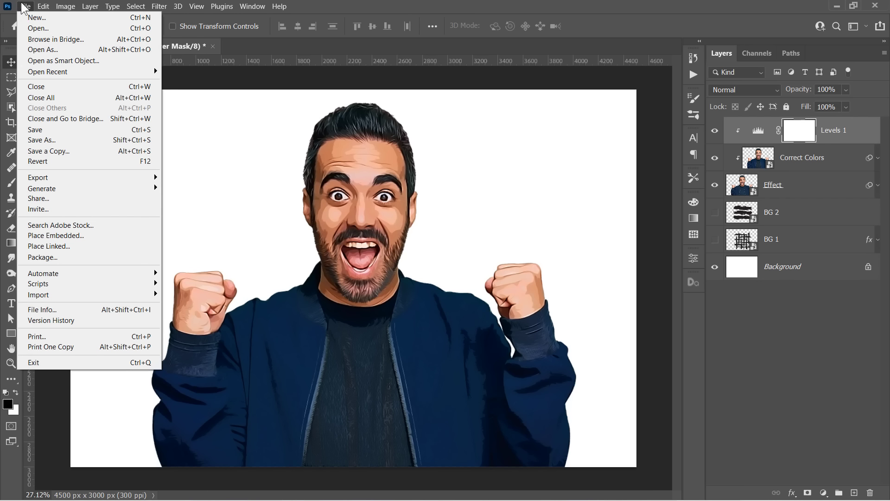
{"action": "mouse_move", "coordinate": [76, 176]}
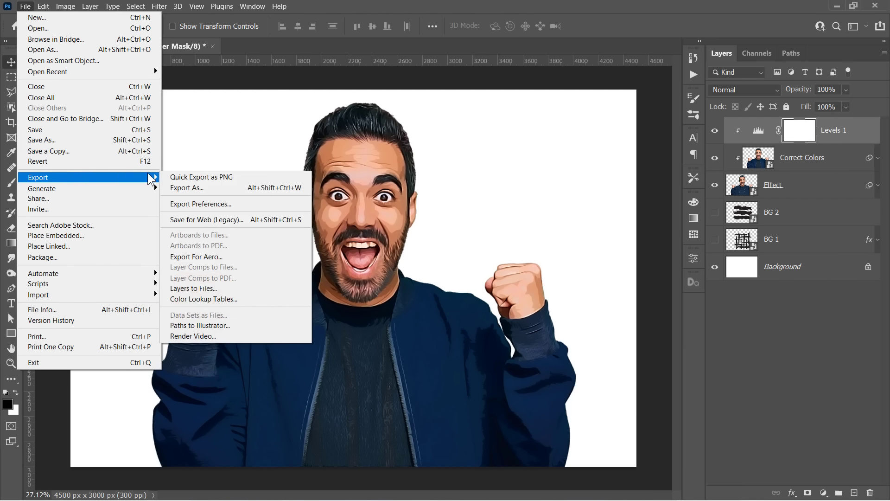
{"action": "left_click", "coordinate": [189, 176]}
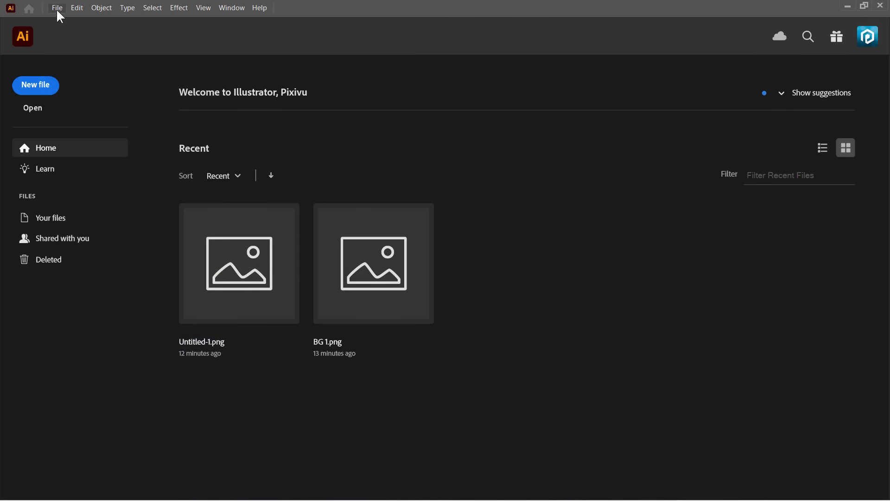
Step: Switch to Illustrator and open Untitled-1.png from the Assets folder
{"action": "left_click", "coordinate": [58, 9]}
{"action": "left_click", "coordinate": [71, 43]}
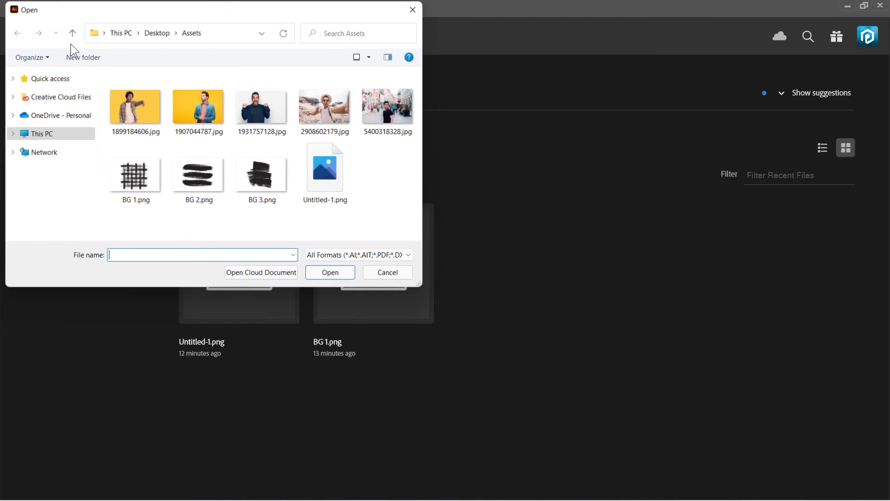
{"action": "left_click", "coordinate": [316, 179]}
{"action": "left_click", "coordinate": [332, 273]}
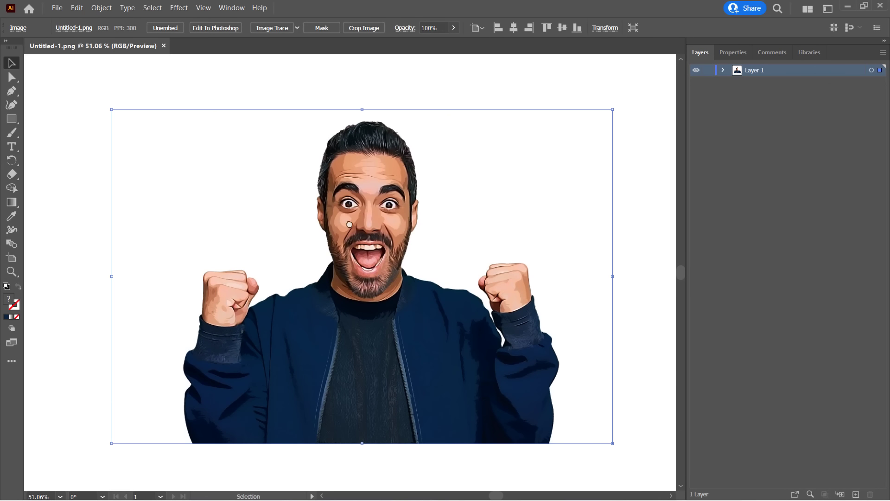
Step: Image Trace the portrait with the Low Fidelity Photo preset, turn on the preview and reduce Colors to 10
{"action": "left_click", "coordinate": [232, 8]}
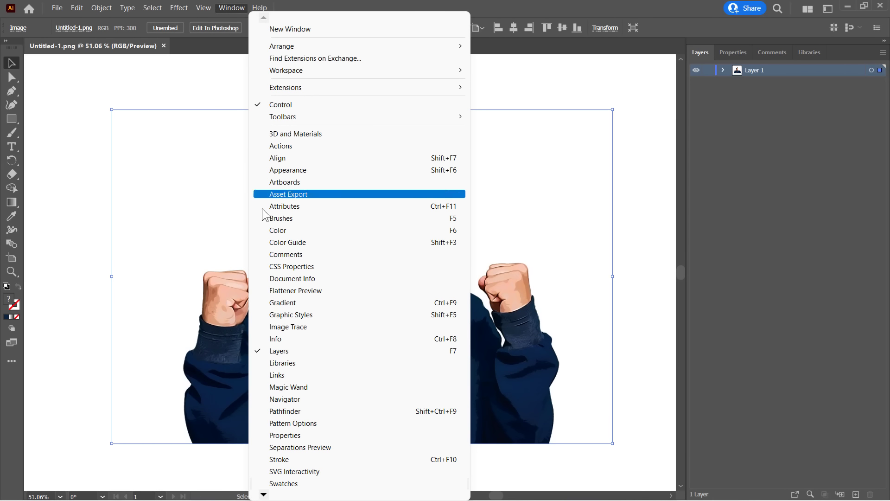
{"action": "left_click", "coordinate": [288, 326]}
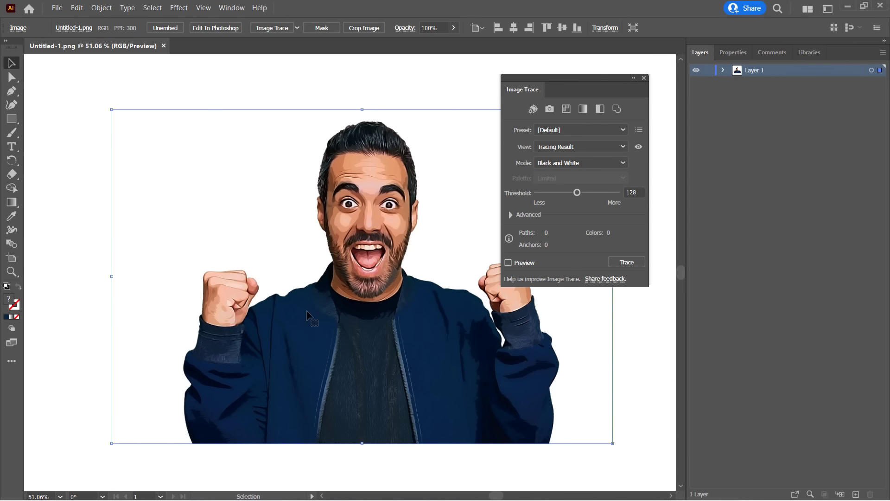
{"action": "left_click", "coordinate": [567, 130]}
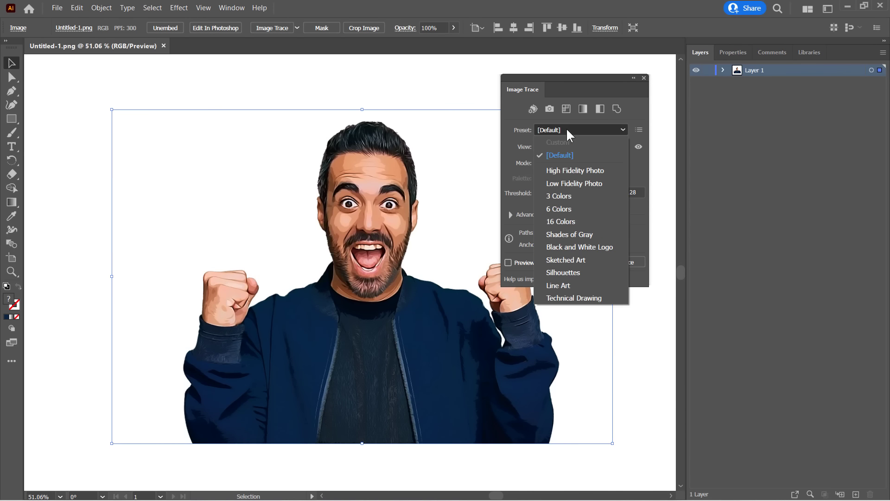
{"action": "left_click", "coordinate": [568, 180]}
{"action": "left_click", "coordinate": [512, 257]}
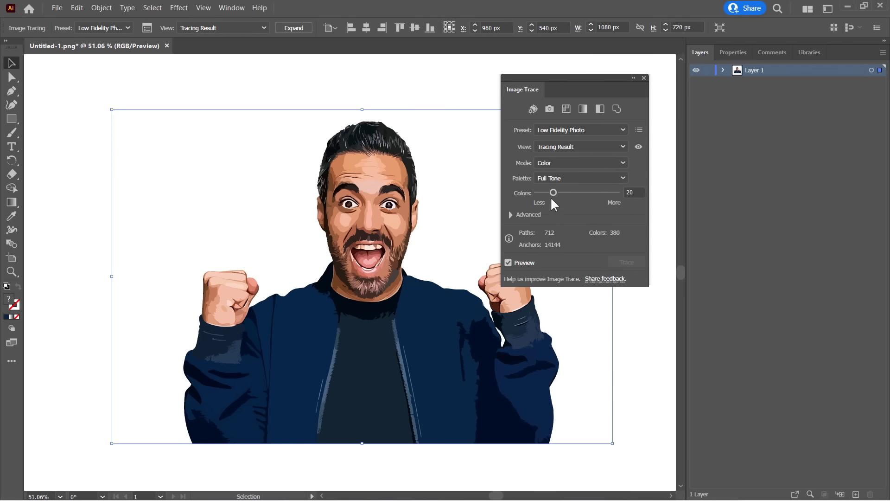
{"action": "left_click_drag", "start_coordinate": [551, 192], "coordinate": [547, 192]}
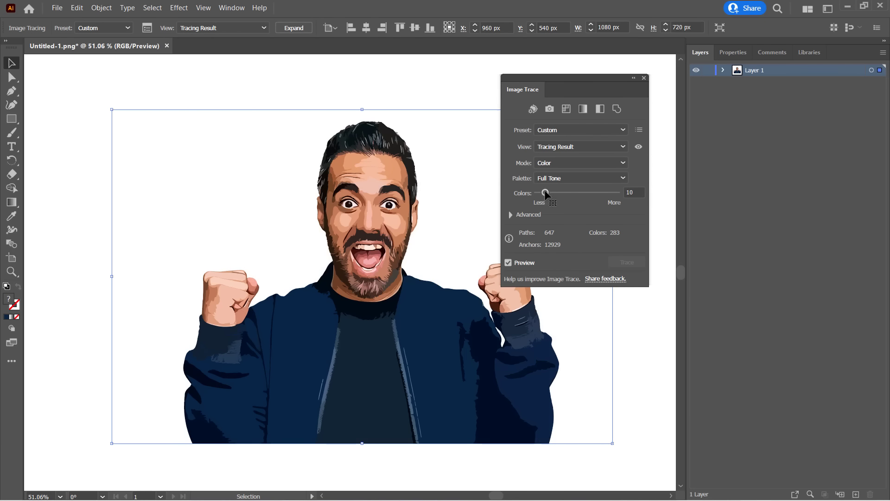
Step: Expand the portrait's tracing result into vector paths and select all of the artwork
{"action": "left_click", "coordinate": [294, 27]}
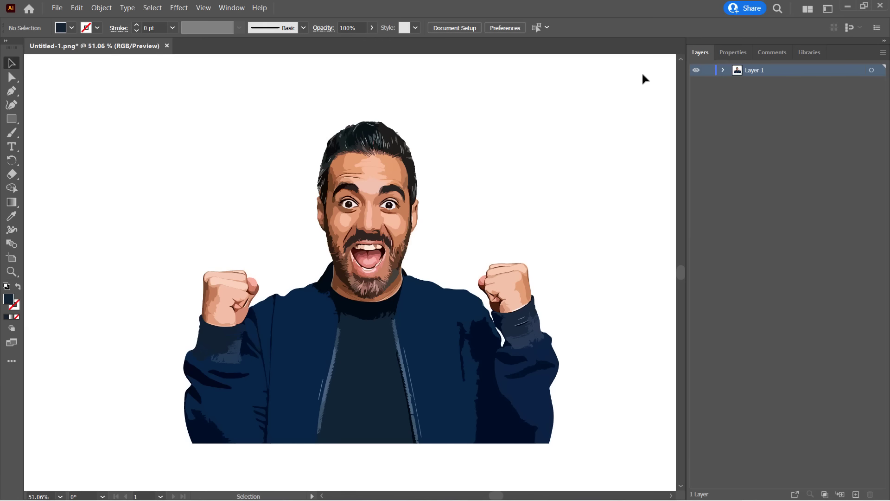
{"action": "left_click_drag", "start_coordinate": [643, 75], "coordinate": [117, 456]}
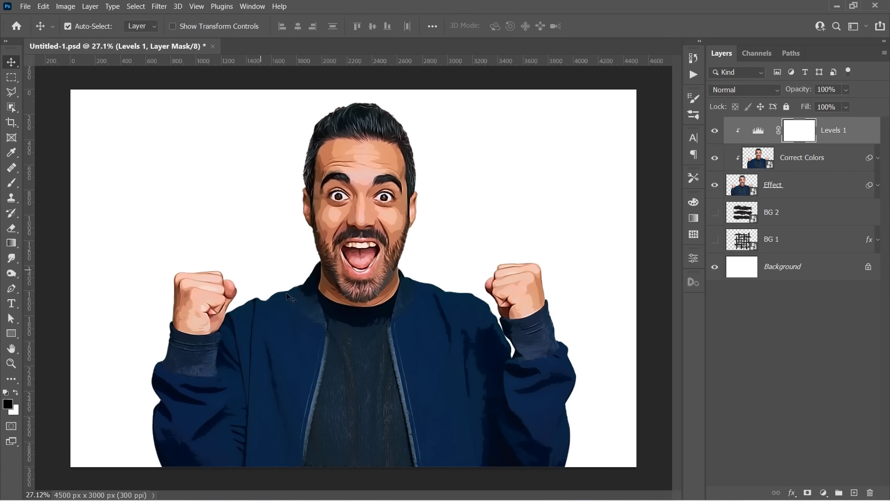
Step: Switch to Photoshop and create a new document from the Clipboard preset, 1080 x 720 px at 72 ppi
{"action": "left_click", "coordinate": [25, 7]}
{"action": "left_click", "coordinate": [34, 17]}
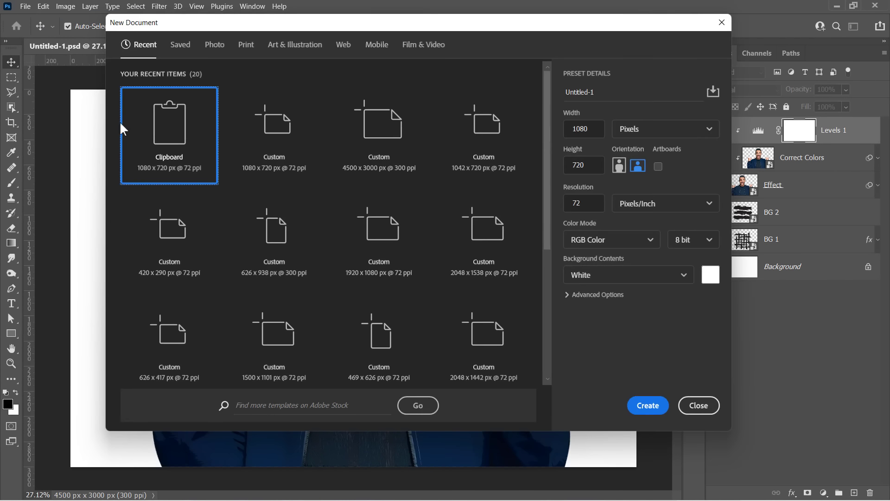
{"action": "double_click", "coordinate": [124, 131]}
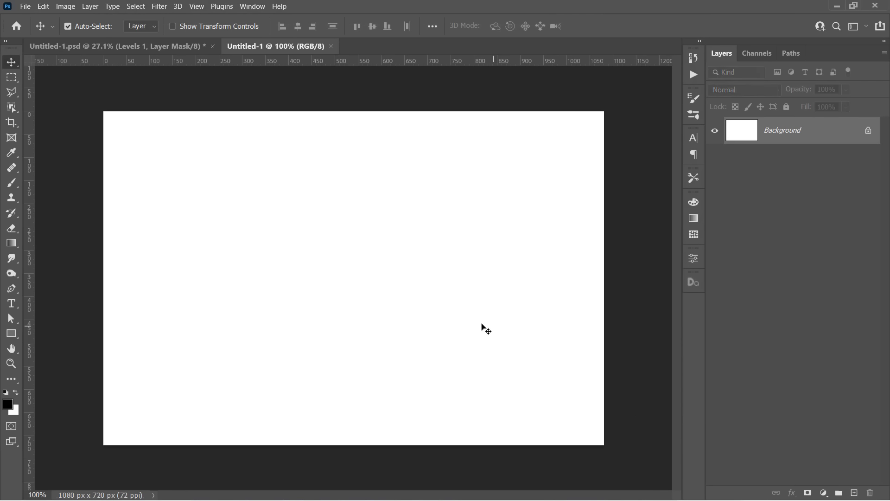
Step: Paste the copied vector artwork as Layers and expand its group to review the path layers
{"action": "key", "text": "ctrl+v"}
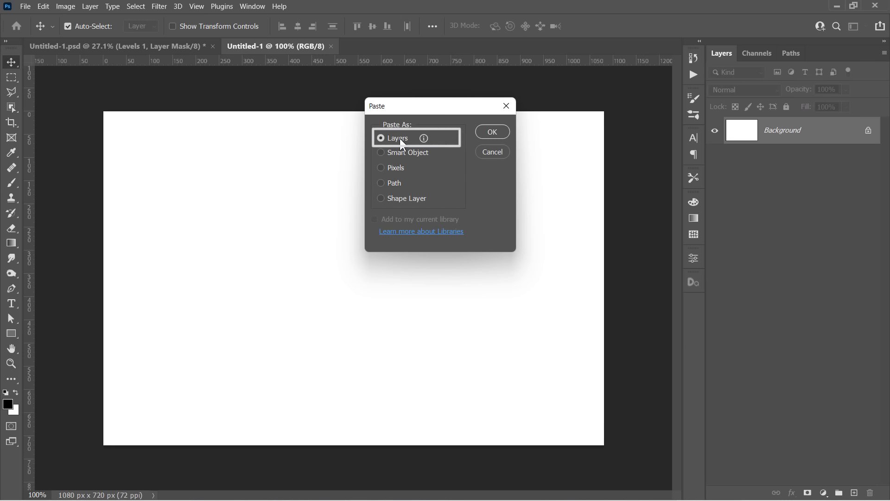
{"action": "mouse_move", "coordinate": [426, 140]}
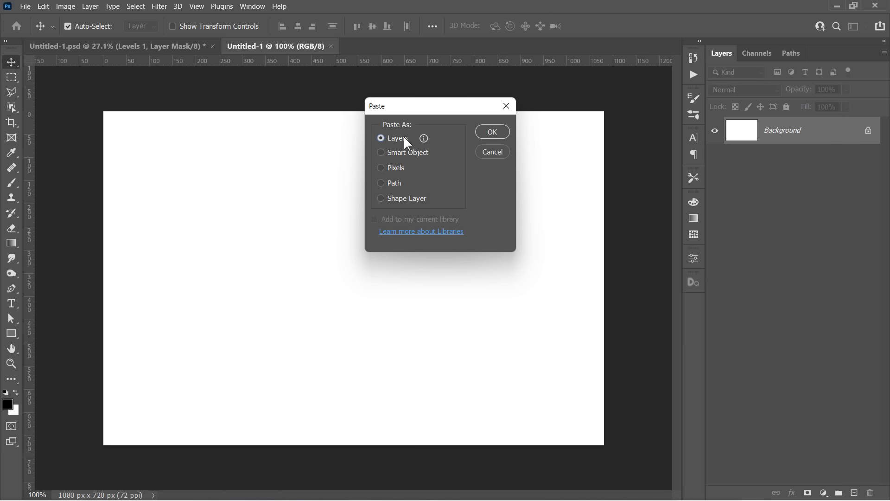
{"action": "left_click", "coordinate": [492, 132]}
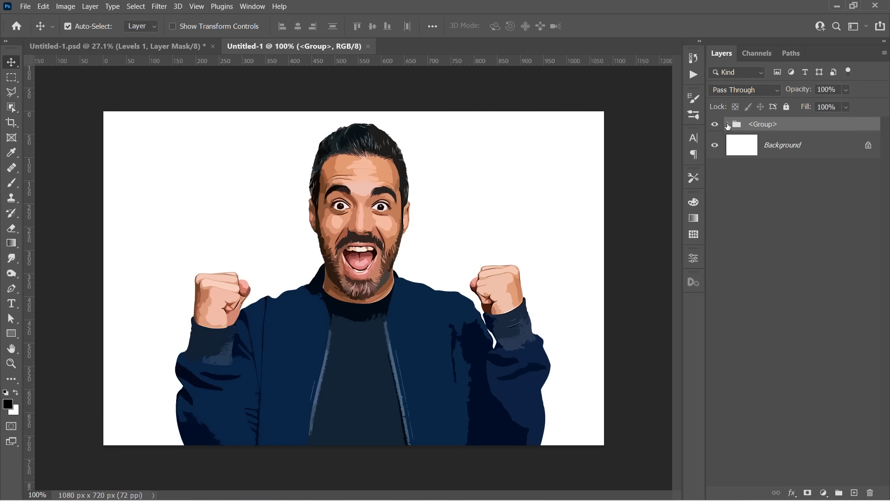
{"action": "left_click", "coordinate": [727, 124]}
{"action": "scroll", "coordinate": [792, 225], "scroll_direction": "down", "scroll_amount": 2}
{"action": "scroll", "coordinate": [791, 224], "scroll_direction": "down", "scroll_amount": 2}
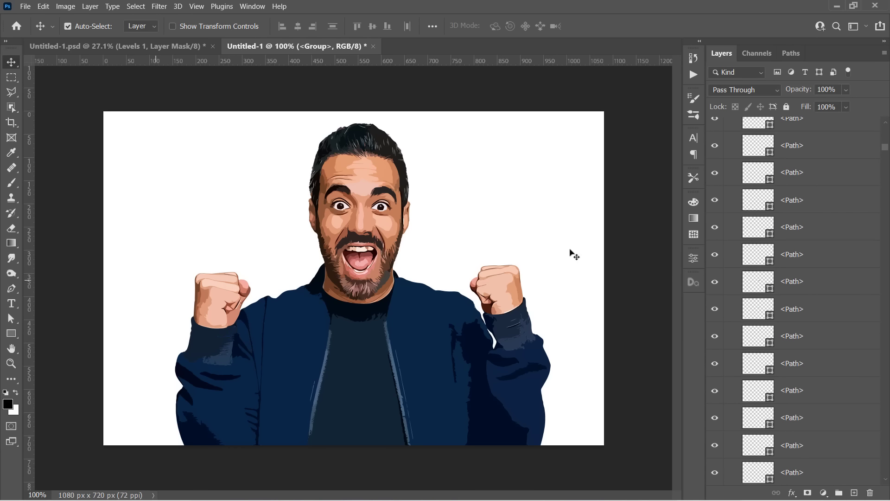
Step: Pick shapes on the forehead with the Path Selection tool and recolor the pink one between the eyebrows with a more saturated tone
{"action": "left_click", "coordinate": [11, 322]}
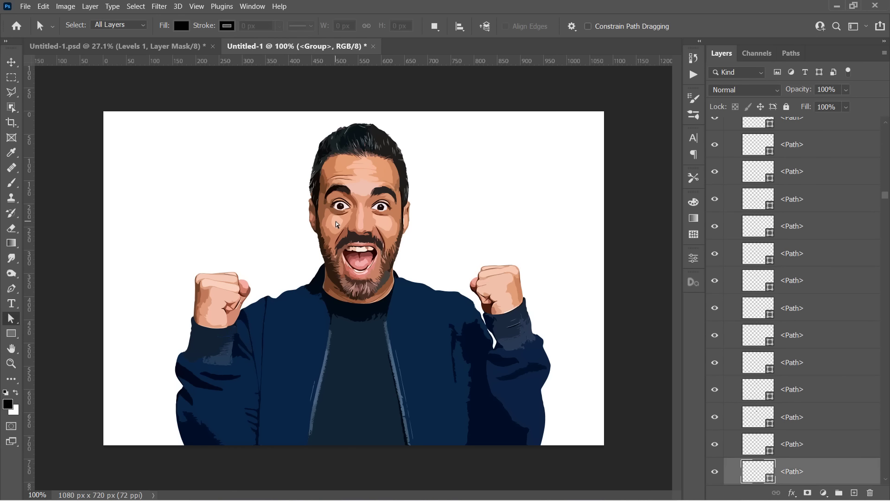
{"action": "left_click", "coordinate": [355, 179]}
{"action": "left_click", "coordinate": [391, 172]}
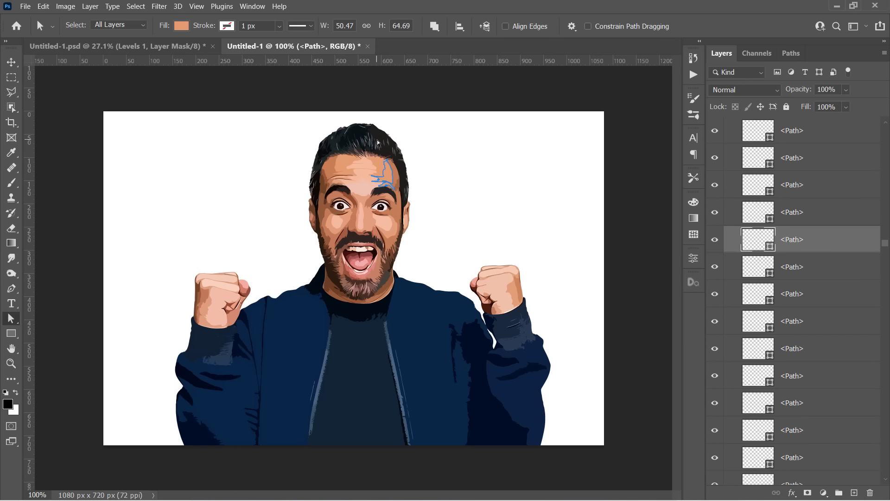
{"action": "left_click", "coordinate": [358, 162]}
{"action": "left_click", "coordinate": [364, 178]}
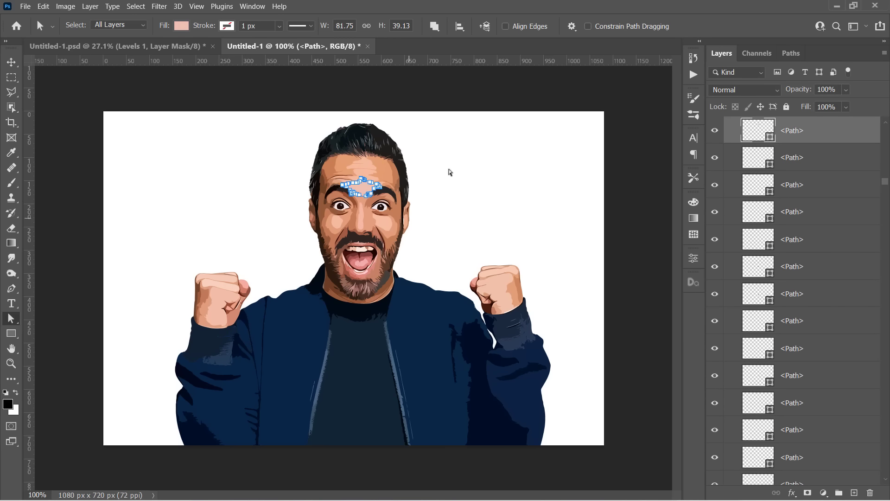
{"action": "left_click", "coordinate": [771, 139]}
{"action": "double_click", "coordinate": [772, 138]}
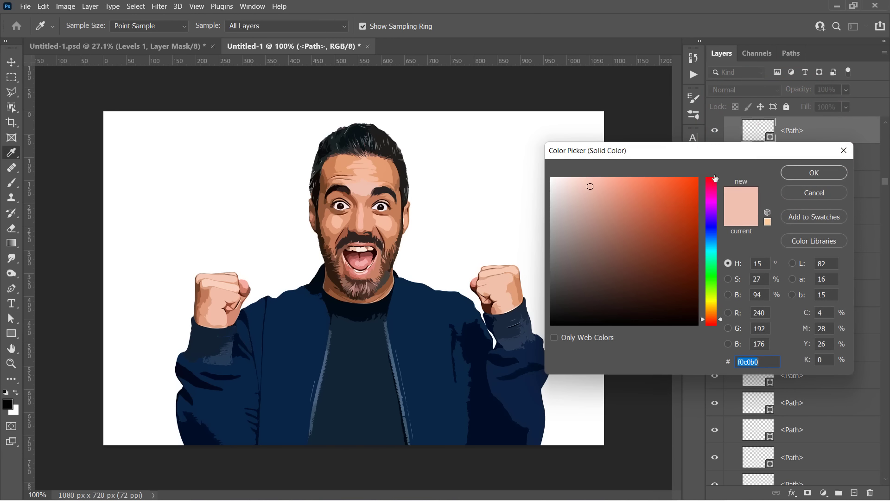
{"action": "left_click_drag", "start_coordinate": [662, 214], "coordinate": [626, 193]}
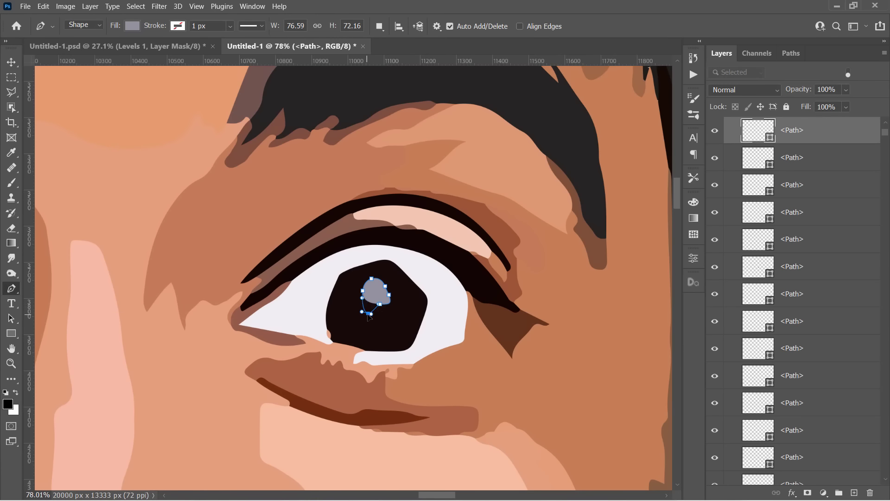
Step: Add a curved Pen tool segment to the grey highlight shape inside the pupil
{"action": "left_click_drag", "start_coordinate": [387, 319], "coordinate": [399, 319]}
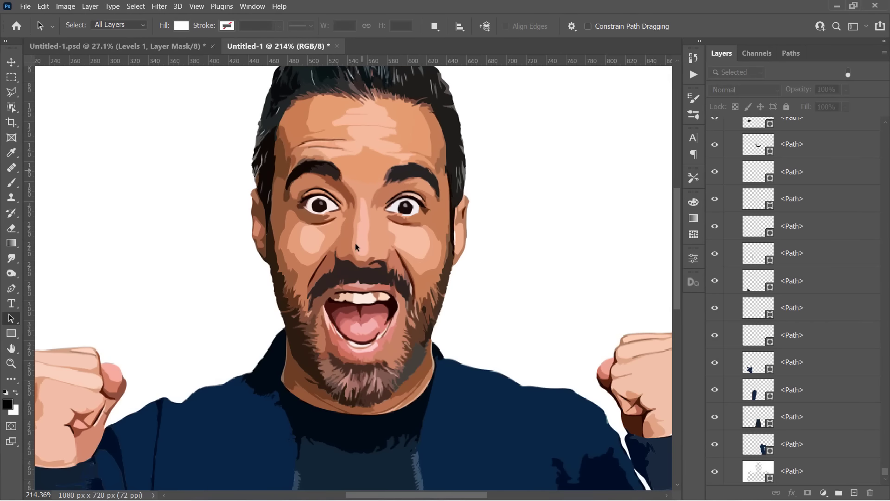
Step: Resize the image to 20000 px wide by 13333 px high
{"action": "scroll", "coordinate": [355, 246], "scroll_direction": "up", "scroll_amount": 5}
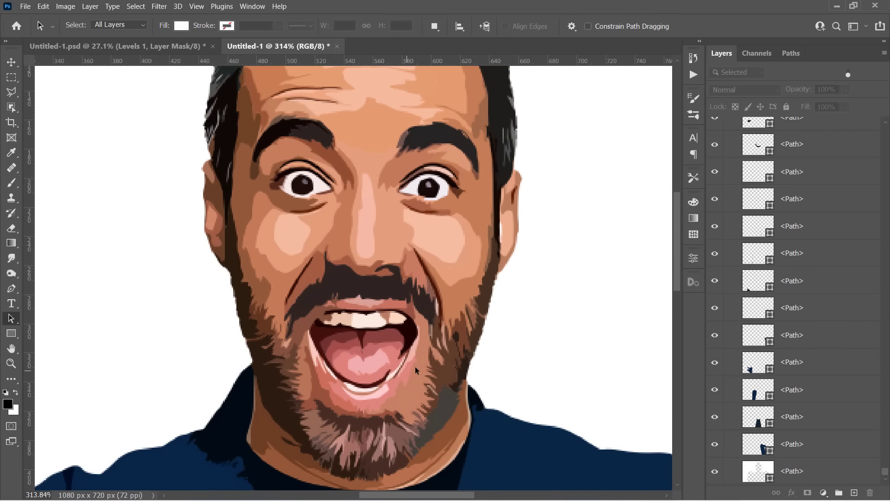
{"action": "scroll", "coordinate": [286, 223], "scroll_direction": "up", "scroll_amount": 10}
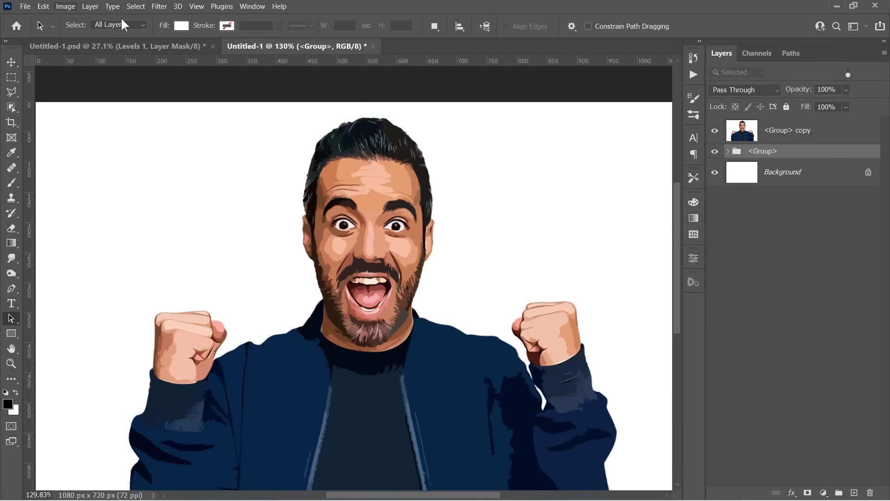
{"action": "left_click", "coordinate": [65, 7]}
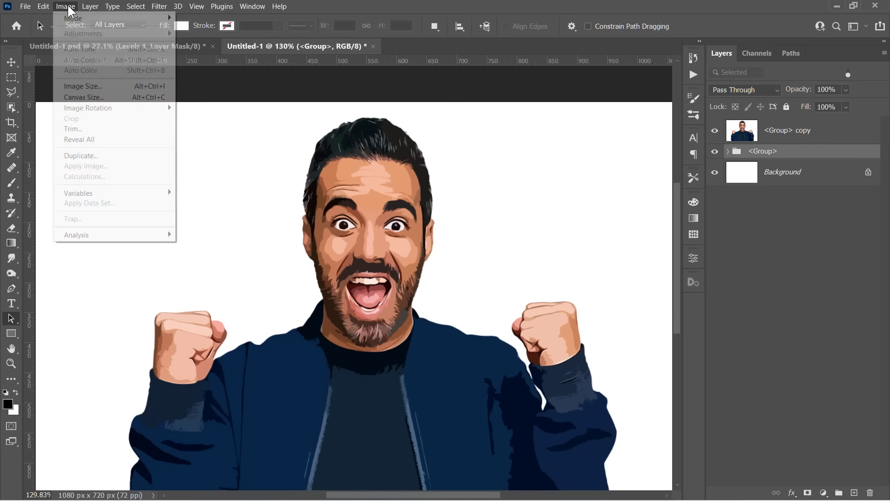
{"action": "left_click", "coordinate": [88, 87]}
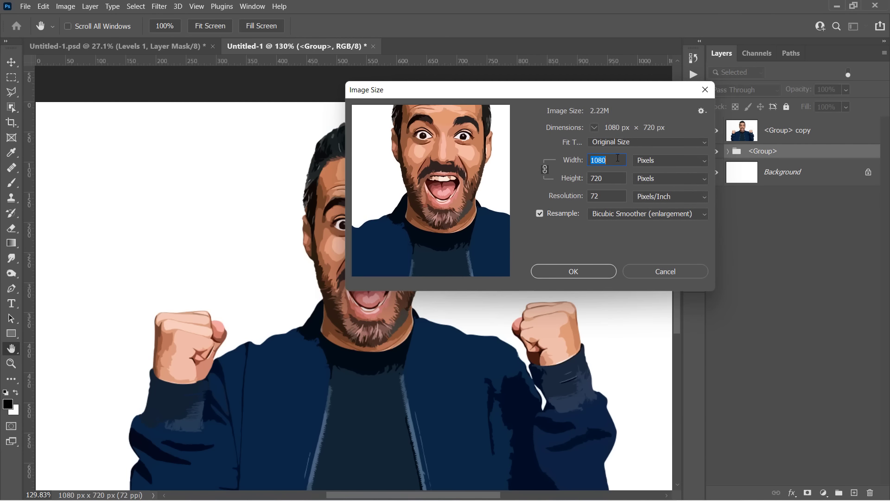
{"action": "type", "text": "20000"}
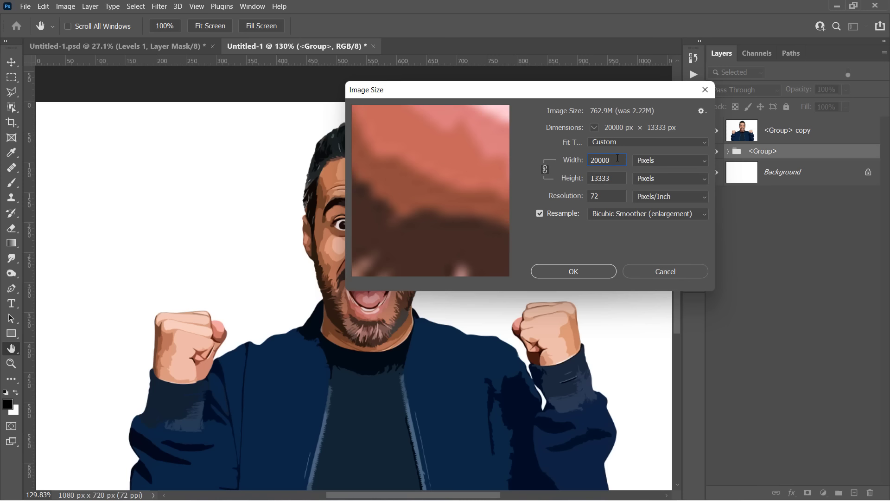
{"action": "left_click_drag", "start_coordinate": [618, 178], "coordinate": [586, 178]}
{"action": "left_click", "coordinate": [573, 272]}
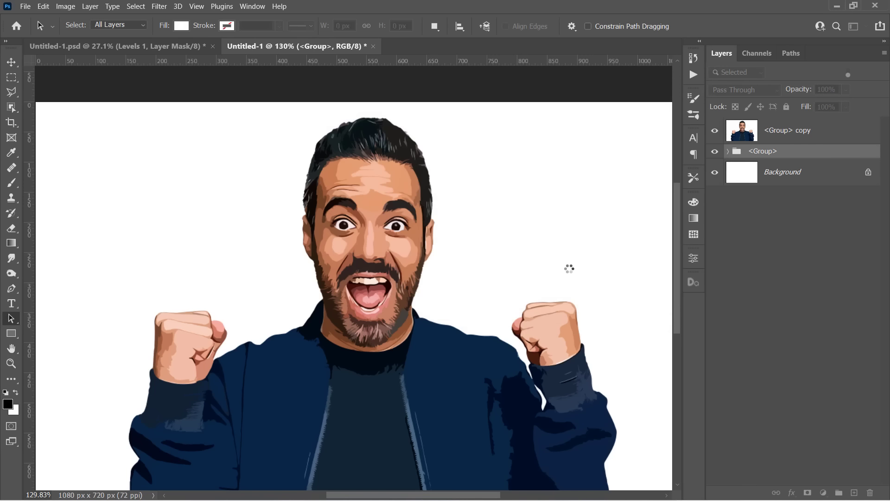
Step: Select the <Group> copy layer and examine its edge quality around the face at the enlarged size
{"action": "key", "text": "ctrl+0"}
{"action": "scroll", "coordinate": [414, 231], "scroll_direction": "up", "scroll_amount": 8}
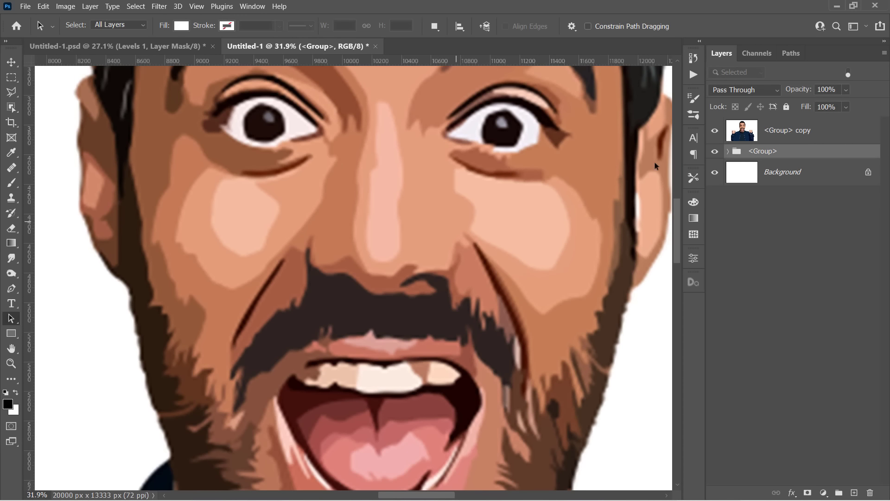
{"action": "left_click", "coordinate": [786, 130]}
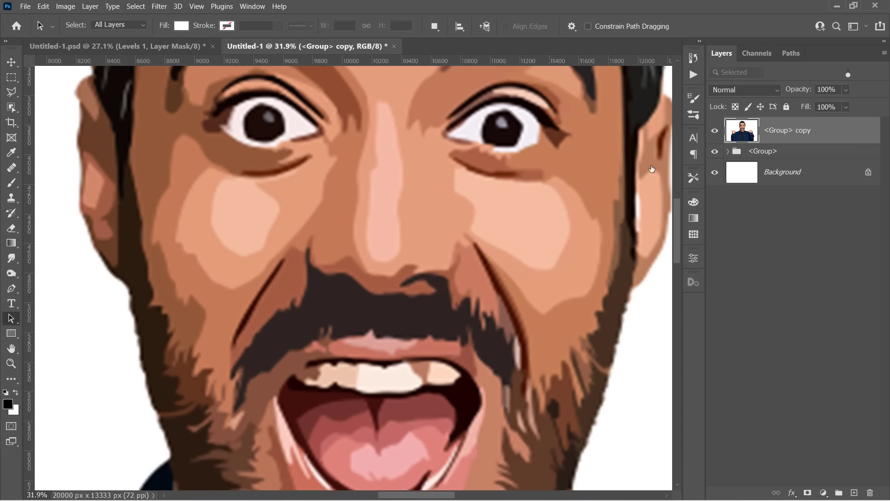
{"action": "scroll", "coordinate": [443, 222], "scroll_direction": "up", "scroll_amount": 8}
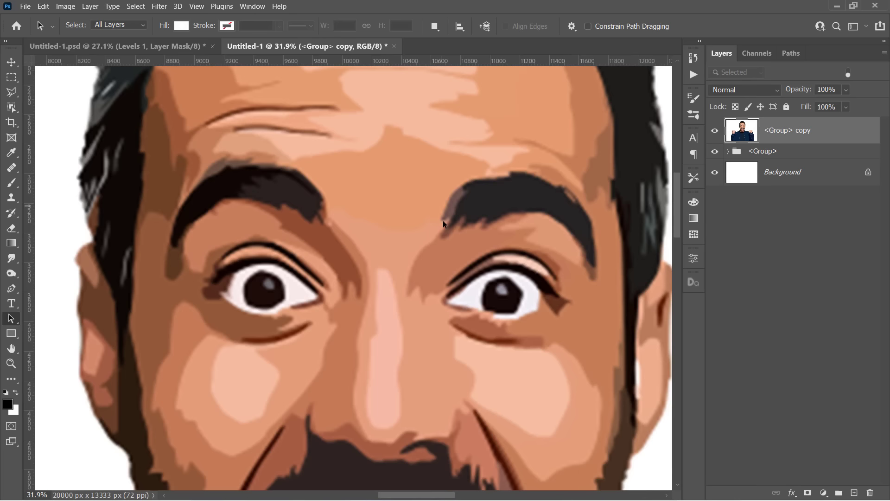
{"action": "scroll", "coordinate": [444, 224], "scroll_direction": "down", "scroll_amount": 3}
Step: Hide the <Group> copy layer, select the vector <Group> and examine its edges around the hair and eyes
{"action": "left_click", "coordinate": [716, 131]}
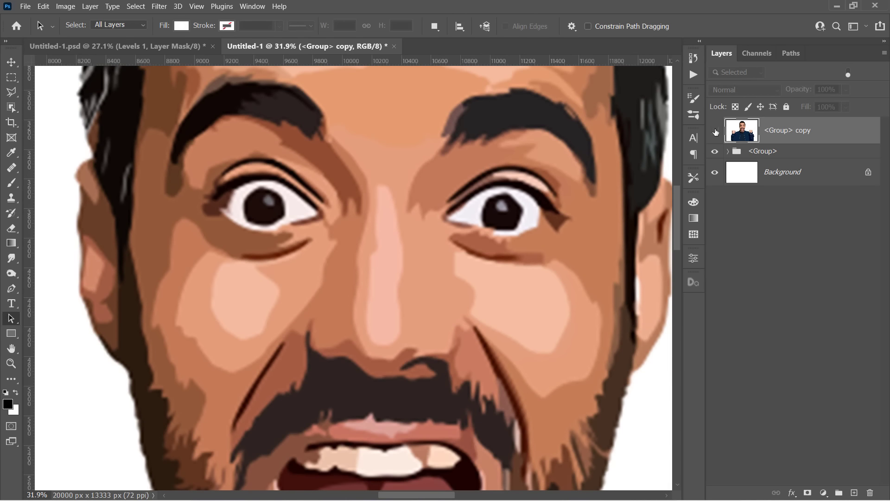
{"action": "left_click", "coordinate": [770, 151]}
{"action": "scroll", "coordinate": [427, 252], "scroll_direction": "up", "scroll_amount": 8}
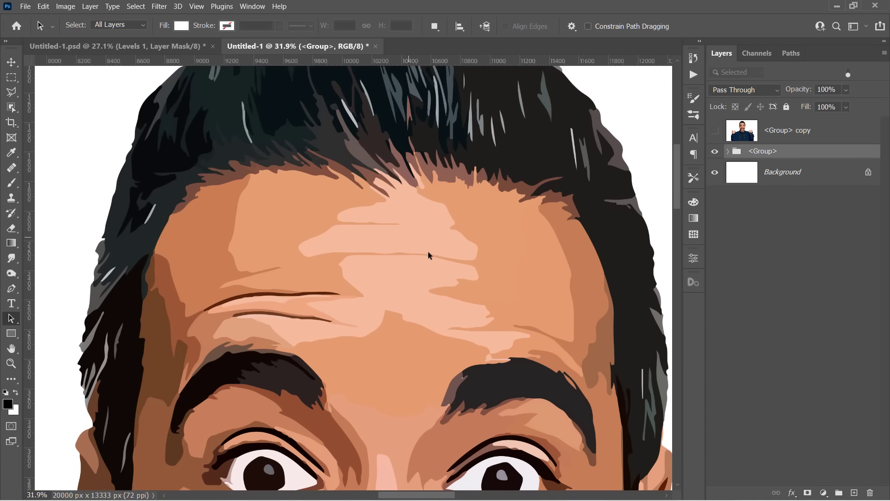
{"action": "scroll", "coordinate": [427, 251], "scroll_direction": "down", "scroll_amount": 8}
{"action": "scroll", "coordinate": [465, 277], "scroll_direction": "up", "scroll_amount": 3}
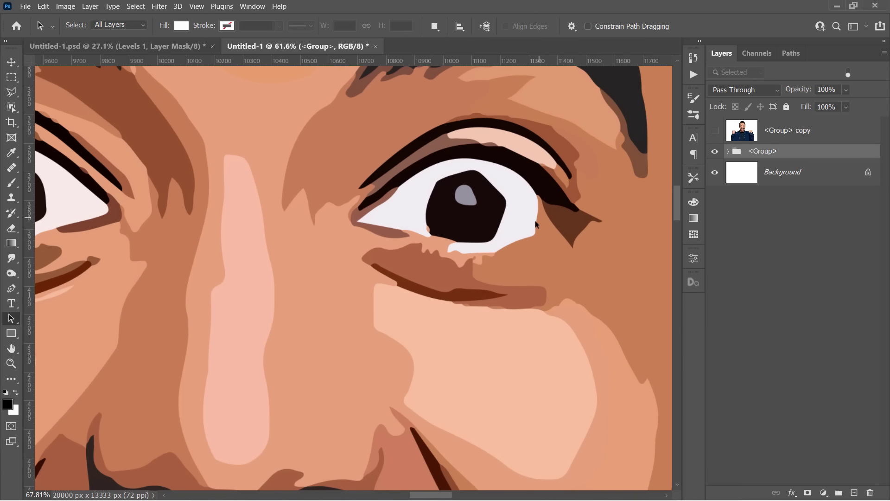
Step: With the Pen tool active, select individual shapes around the eye, nose bridge and pupil to examine their path outlines
{"action": "left_click_drag", "start_coordinate": [465, 277], "coordinate": [463, 279]}
{"action": "key", "text": "p"}
{"action": "left_click", "coordinate": [462, 284], "text": "ctrl"}
{"action": "left_click", "coordinate": [439, 288], "text": "ctrl"}
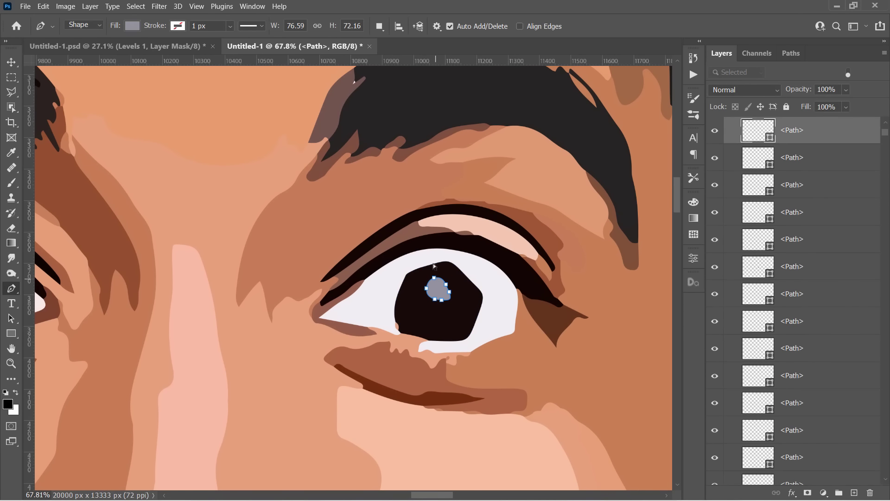
{"action": "left_click", "coordinate": [439, 246], "text": "ctrl"}
{"action": "left_click", "coordinate": [420, 126], "text": "ctrl"}
{"action": "left_click", "coordinate": [345, 204], "text": "ctrl"}
{"action": "left_click", "coordinate": [234, 191], "text": "ctrl"}
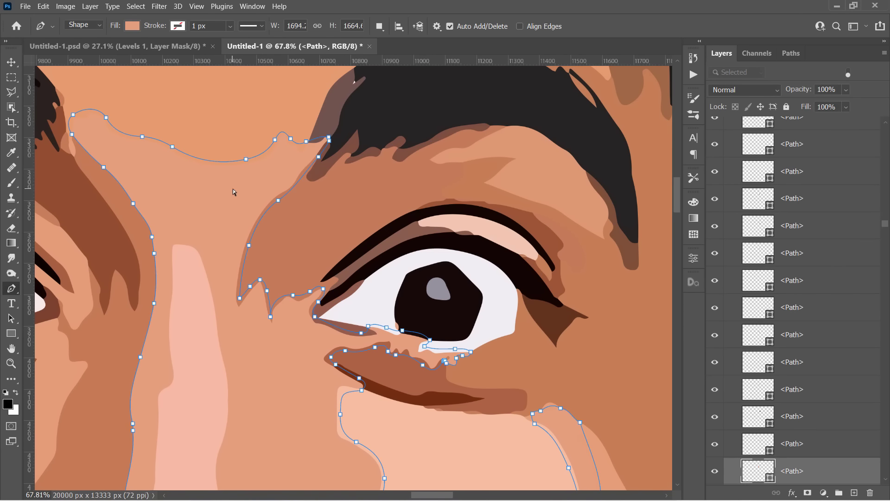
{"action": "scroll", "coordinate": [303, 319], "scroll_direction": "down", "scroll_amount": 3}
{"action": "left_click", "coordinate": [356, 254], "text": "ctrl"}
{"action": "left_click", "coordinate": [373, 312], "text": "ctrl"}
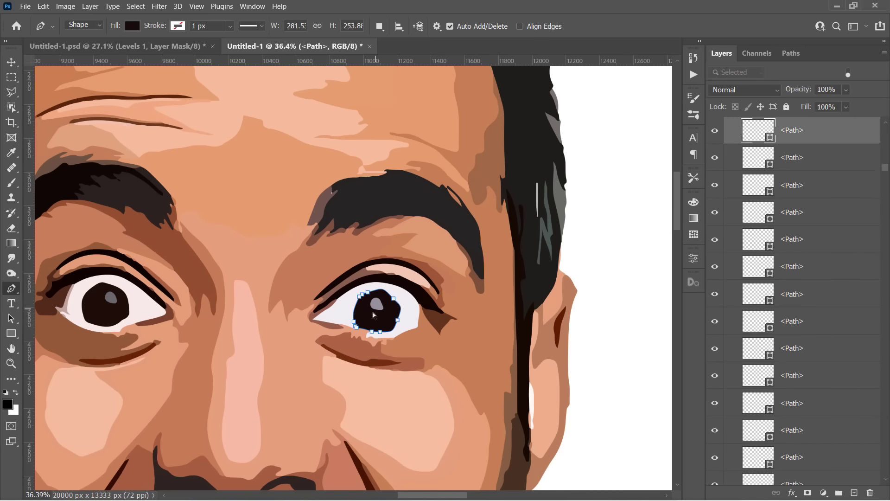
Step: Select the grey highlight shape in the pupil and extend its outline downward with curved Pen tool segments
{"action": "left_click", "coordinate": [377, 301], "text": "ctrl"}
{"action": "scroll", "coordinate": [378, 307], "scroll_direction": "up", "scroll_amount": 3}
{"action": "scroll", "coordinate": [376, 309], "scroll_direction": "up", "scroll_amount": 1}
{"action": "left_click_drag", "start_coordinate": [372, 304], "coordinate": [389, 320]}
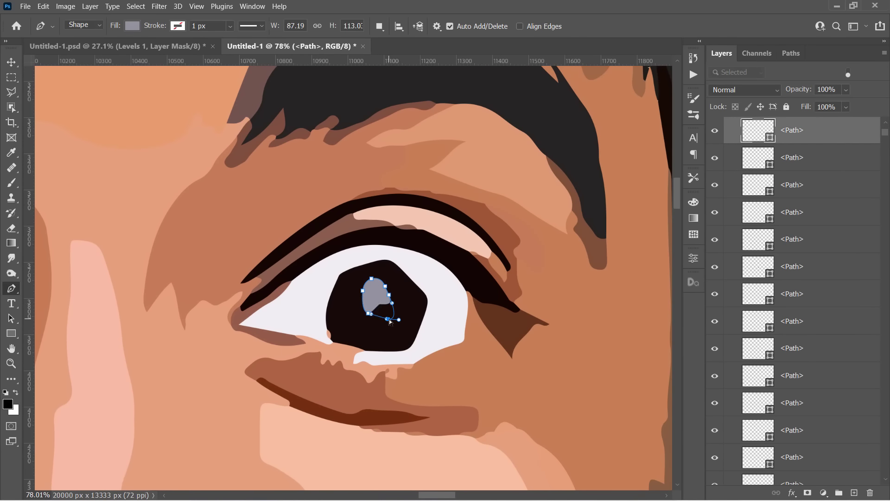